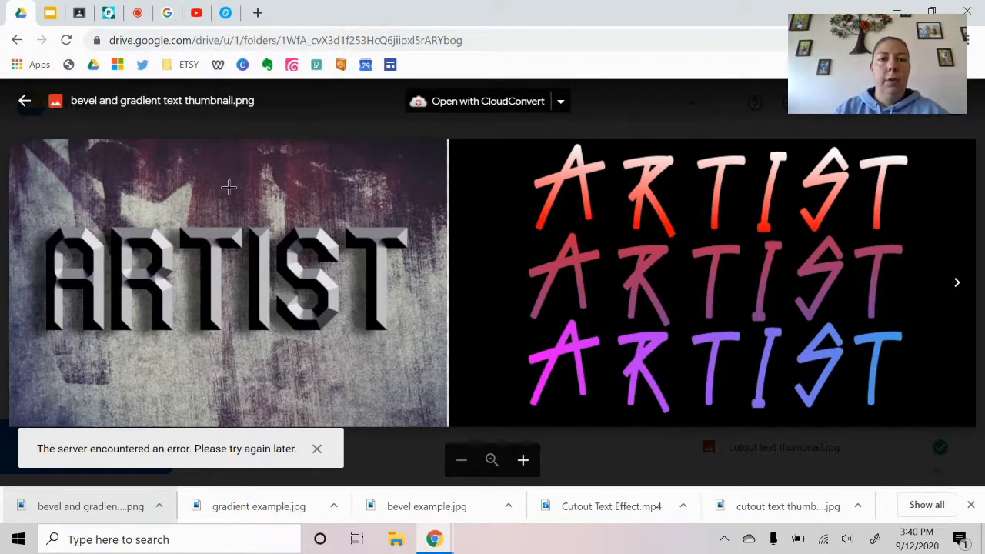
- Switch to the Google Images results for grungy background and copy the previewed purple-and-grey Unsplash grunge image
click(167, 15)
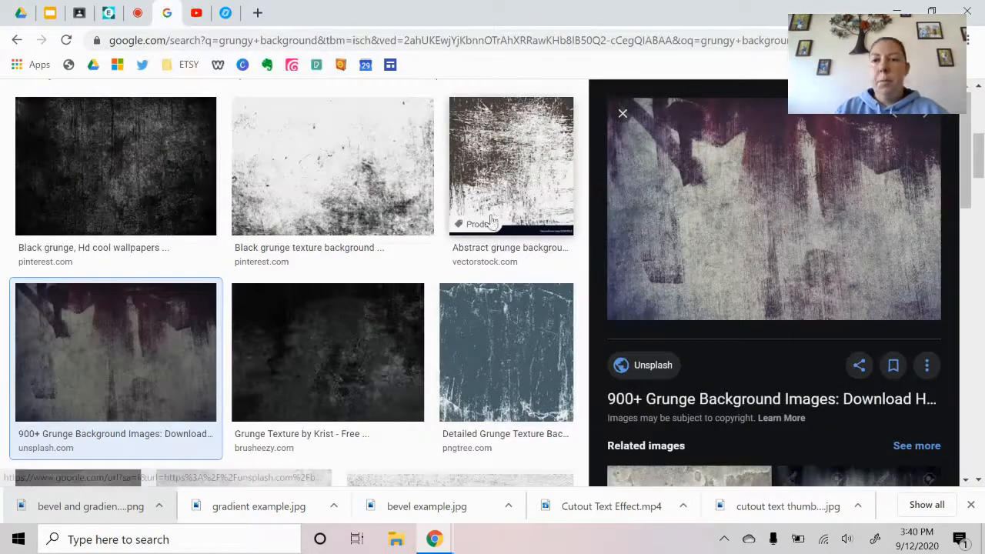
scroll(497, 286, up, 3)
scroll(496, 285, up, 2)
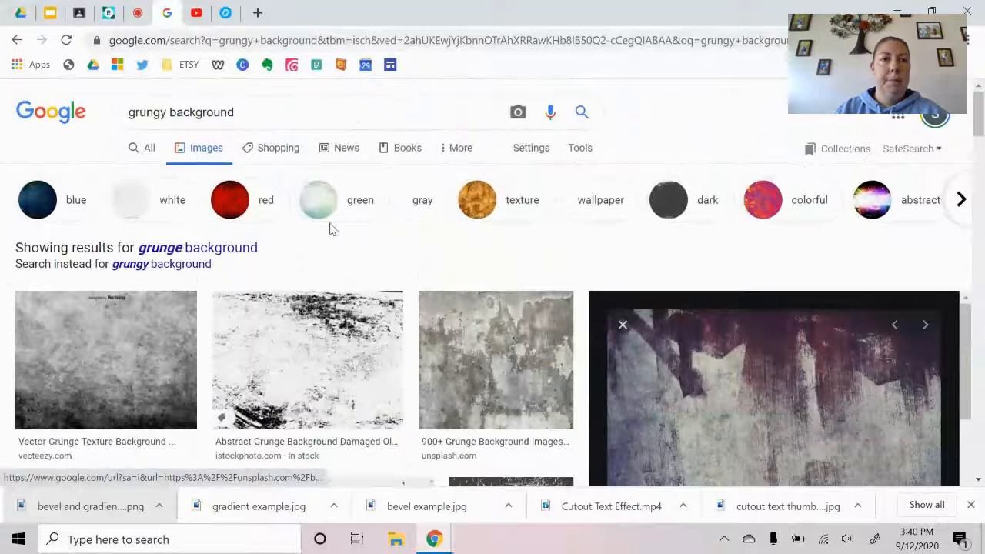
scroll(286, 308, down, 4)
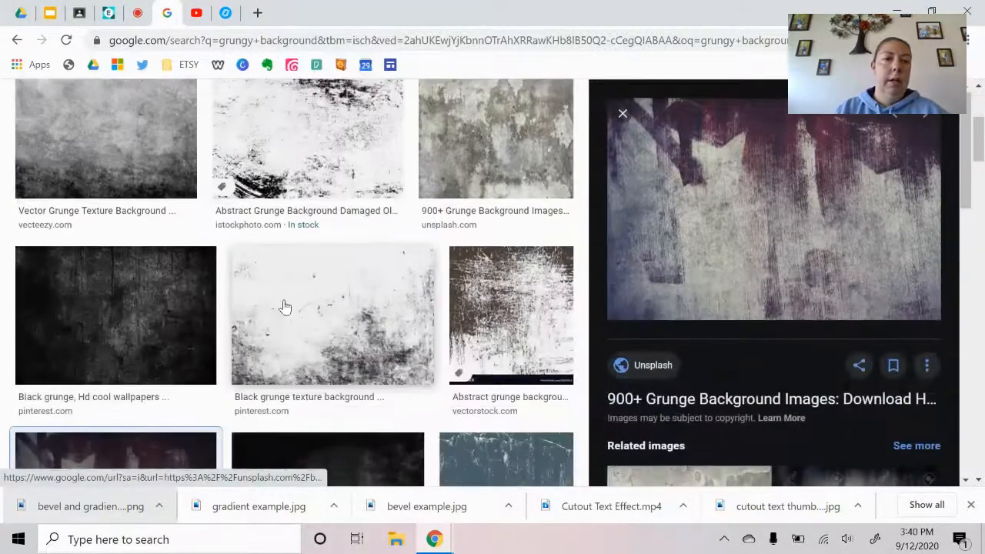
scroll(520, 329, up, 1)
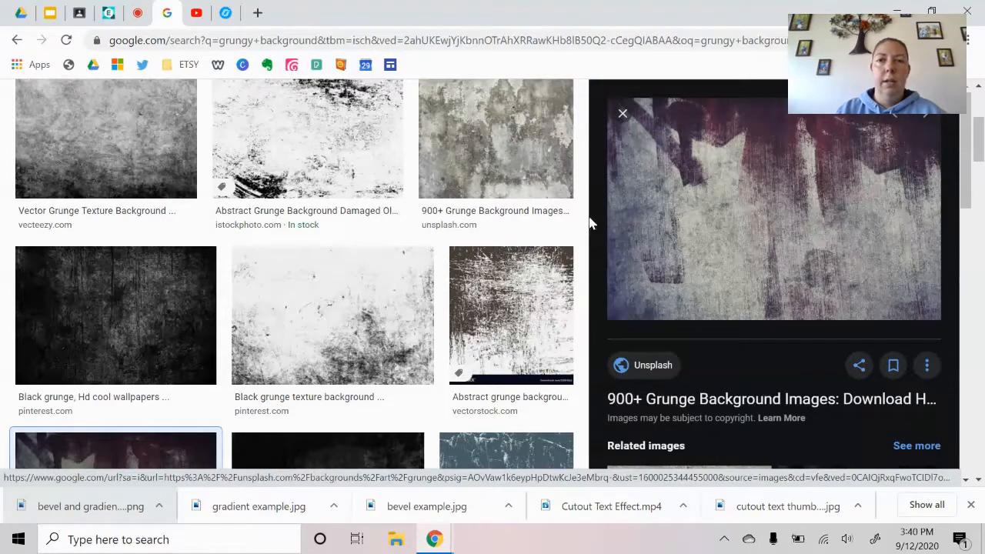
right_click(729, 214)
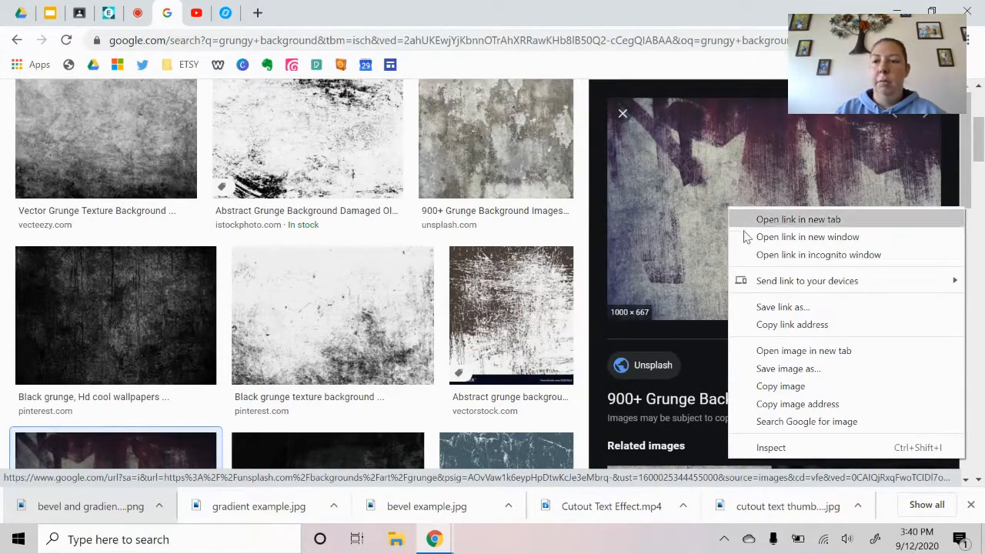
click(779, 387)
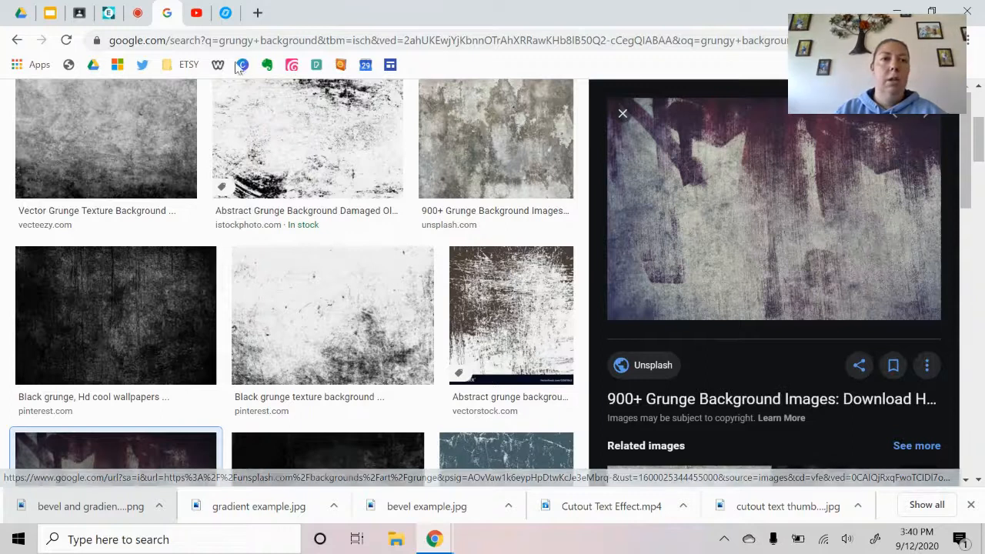
- Switch to Pixlr E and create a blank Full HD image, 1920 × 1080, named "Bevel" followed by the creator's last name
click(109, 13)
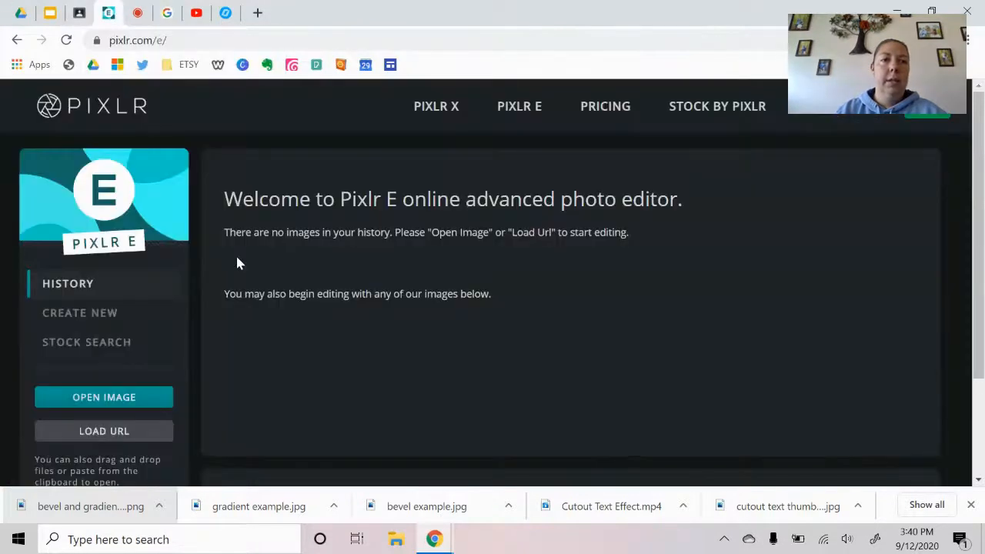
click(80, 313)
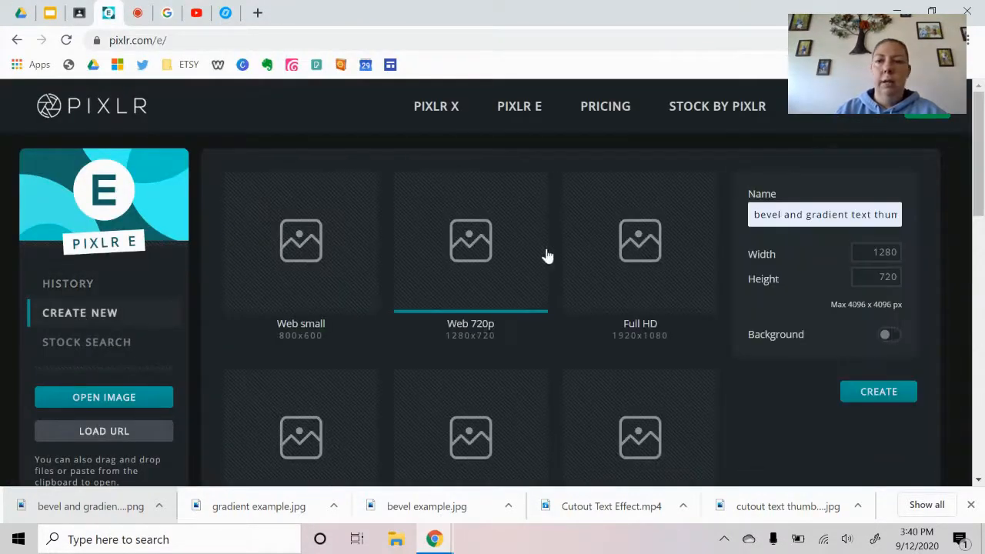
click(650, 250)
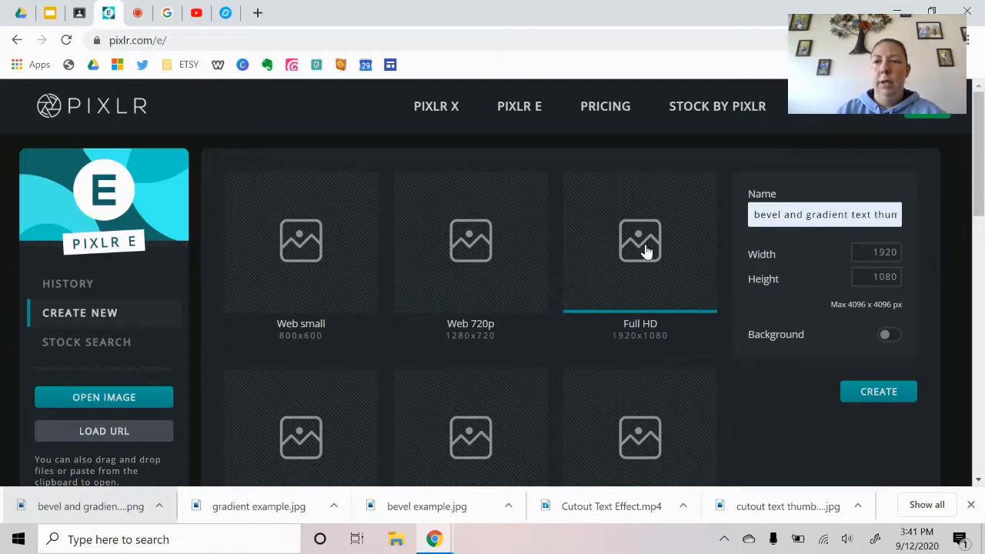
triple_click(799, 208)
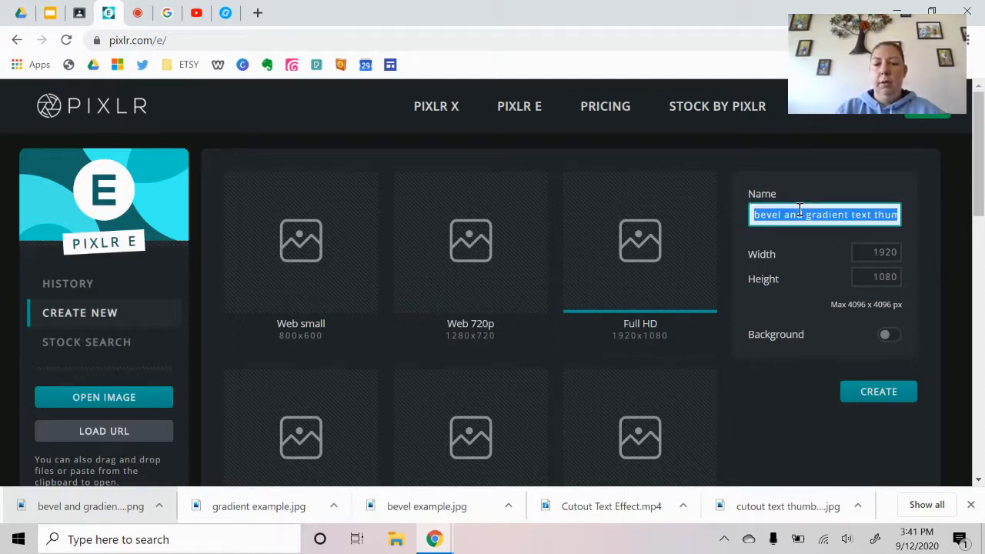
text(Bev)
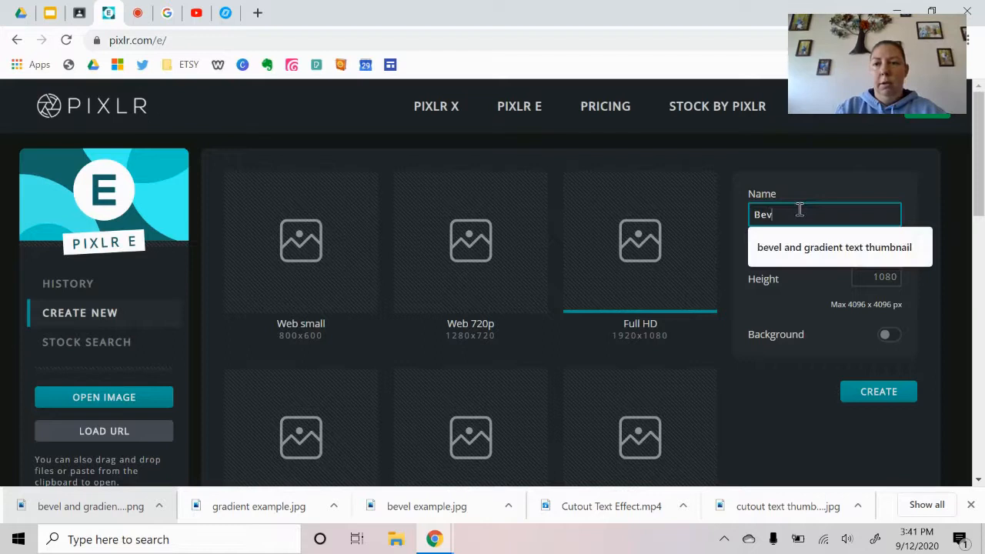
text(el Fusion)
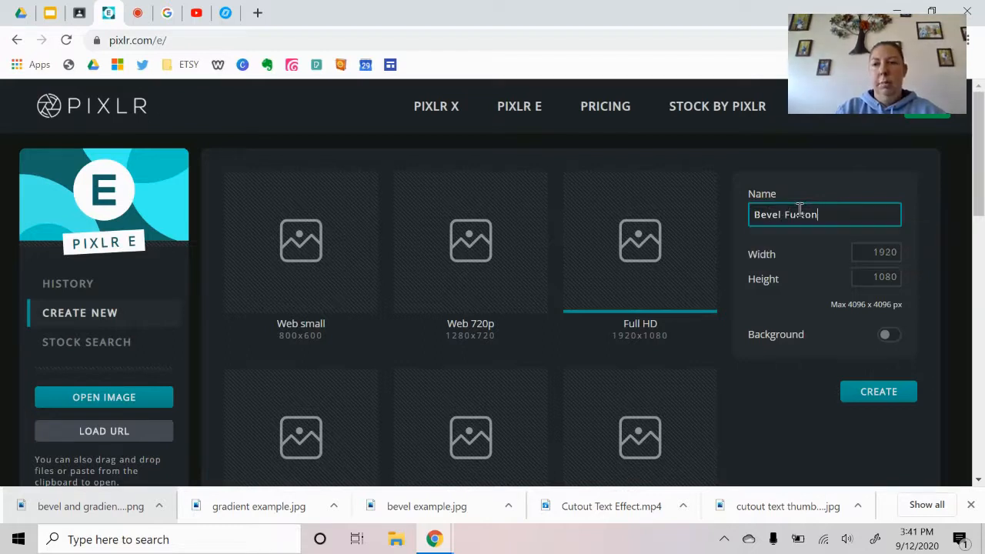
click(875, 398)
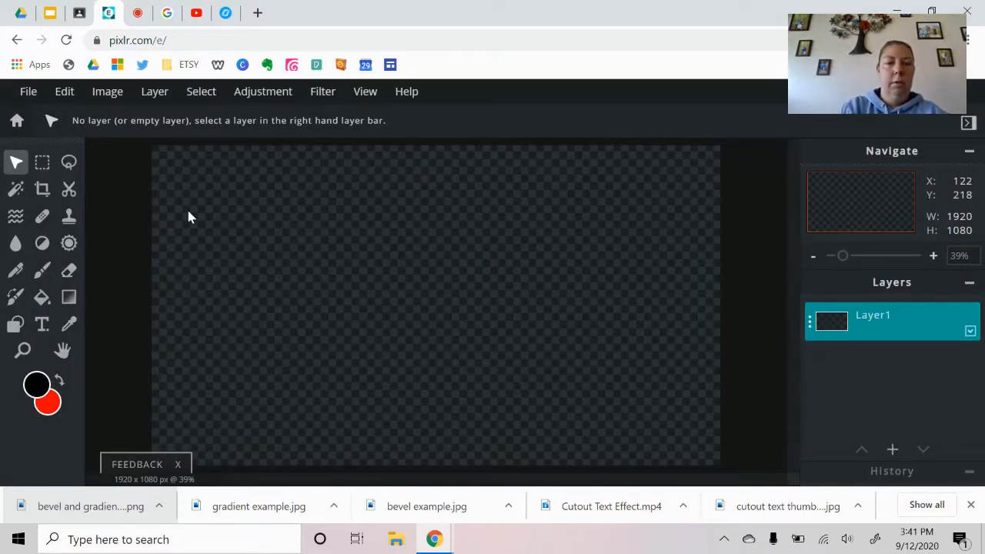
- Paste the copied grunge image onto the canvas and enlarge it to about 1623 × 1083 so it fills the canvas height
key(ctrl+v)
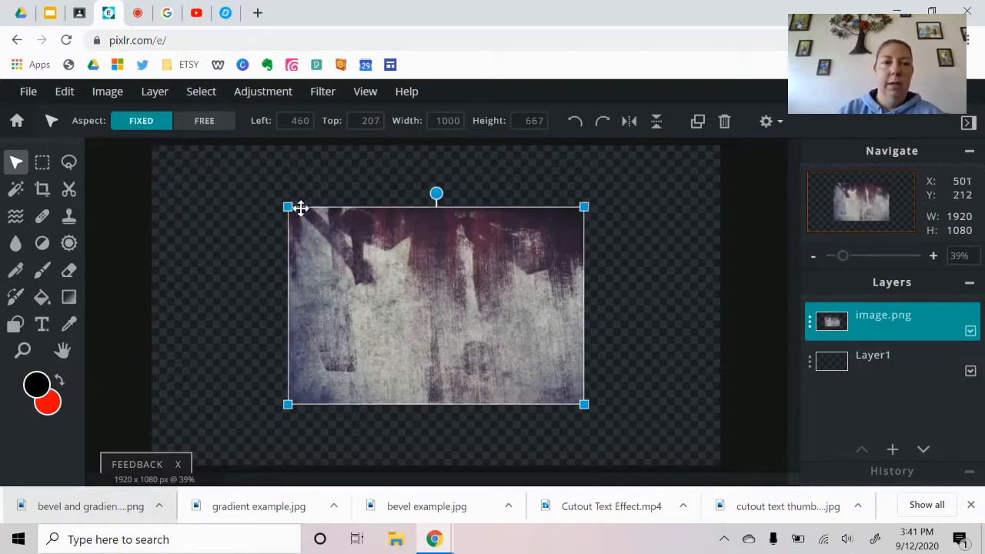
drag(288, 206, 193, 144)
drag(584, 402, 675, 464)
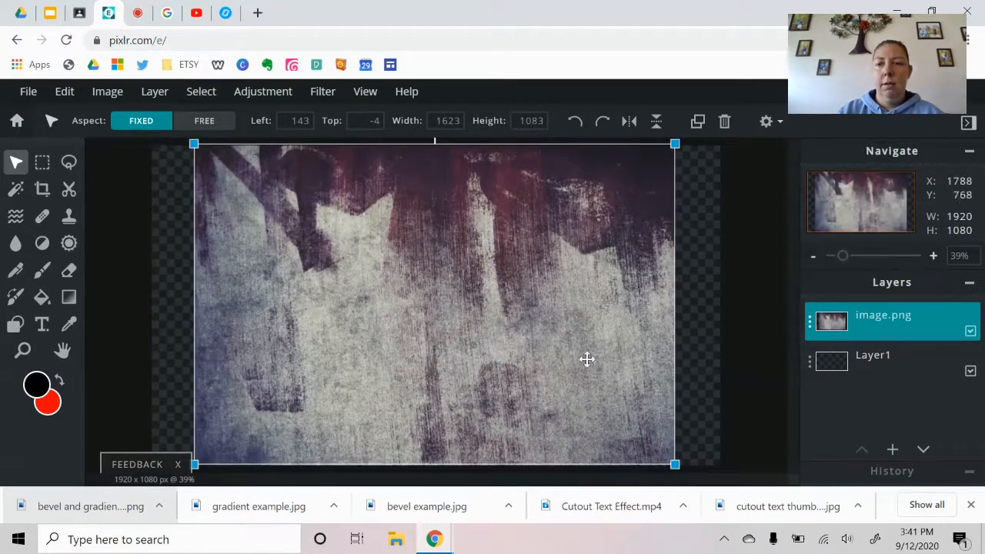
- Crop away the empty canvas on both sides of the grunge image, to 1609 × 1080, and dismiss the ad
click(42, 188)
drag(179, 289, 217, 292)
drag(696, 311, 649, 322)
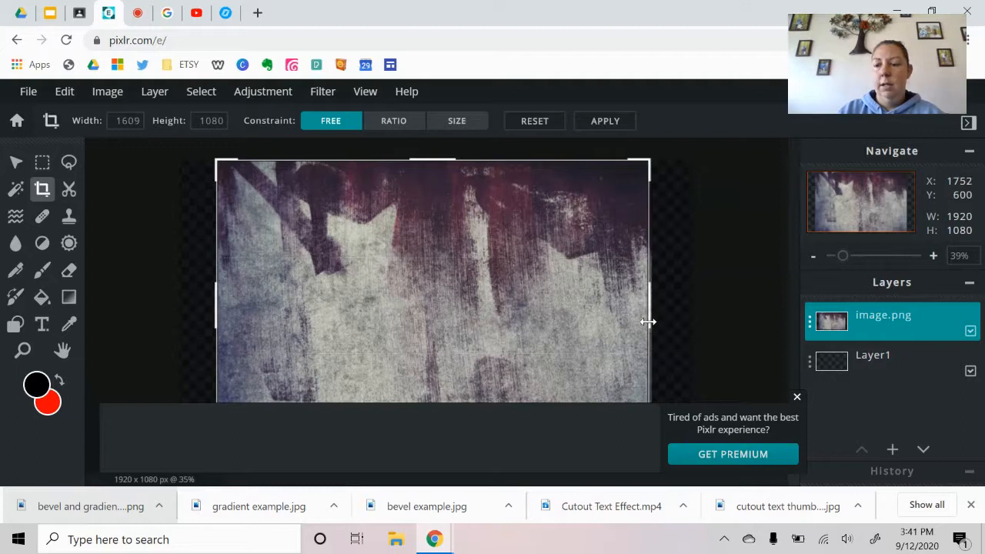
key(Return)
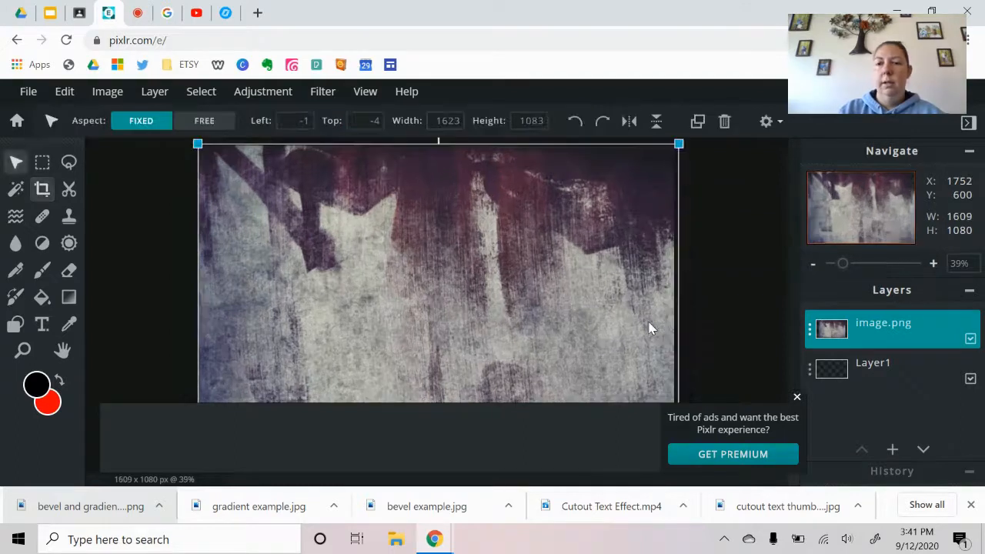
click(798, 398)
click(727, 409)
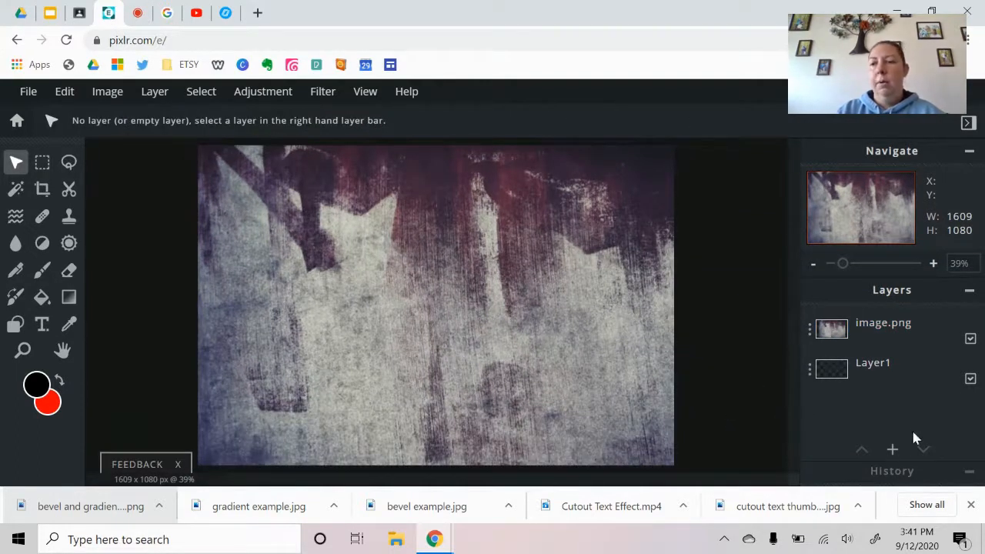
- Add a text layer above the grunge image reading "ARTIST"
click(893, 449)
click(822, 293)
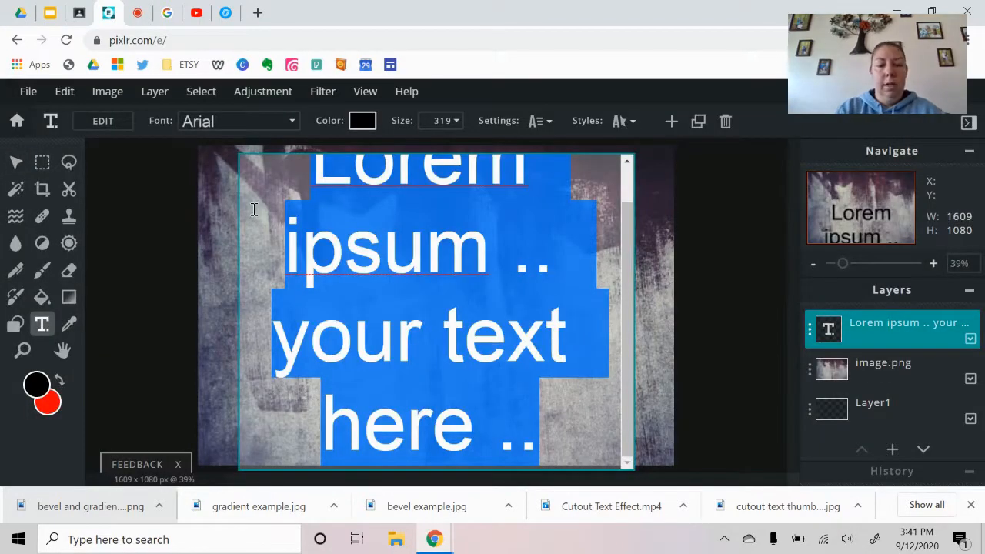
text(ARTIST)
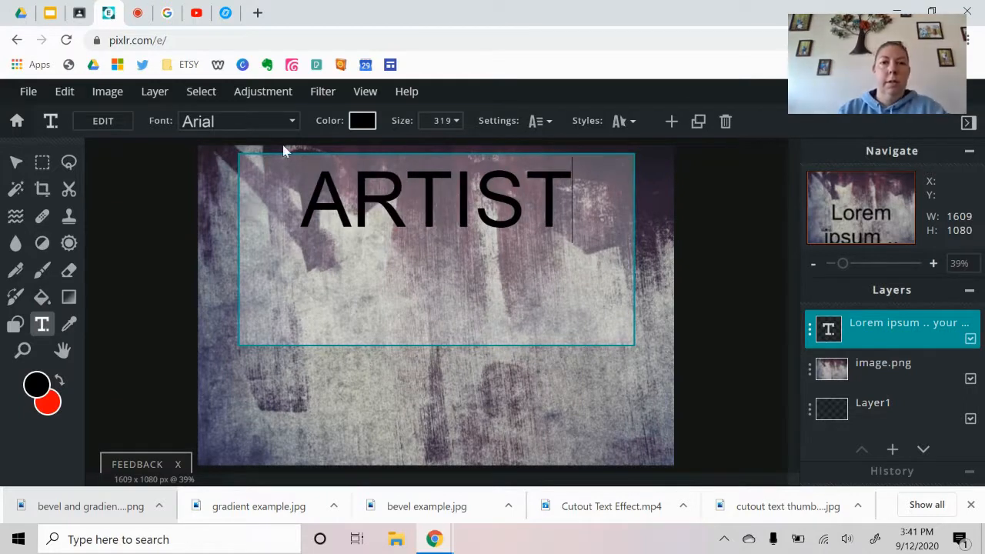
- Set the ARTIST text color to the dark plum #543445 sampled from the background image
click(361, 122)
click(361, 121)
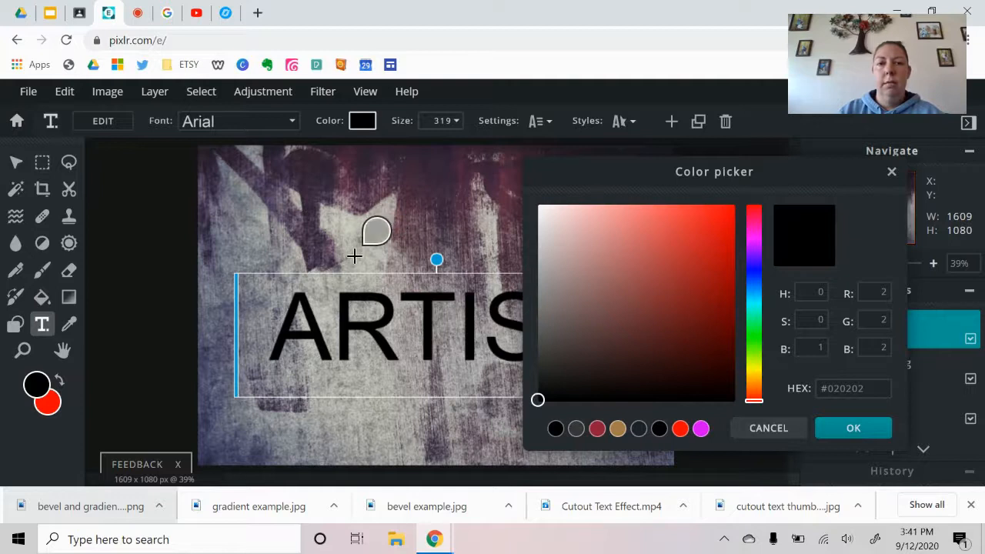
click(410, 201)
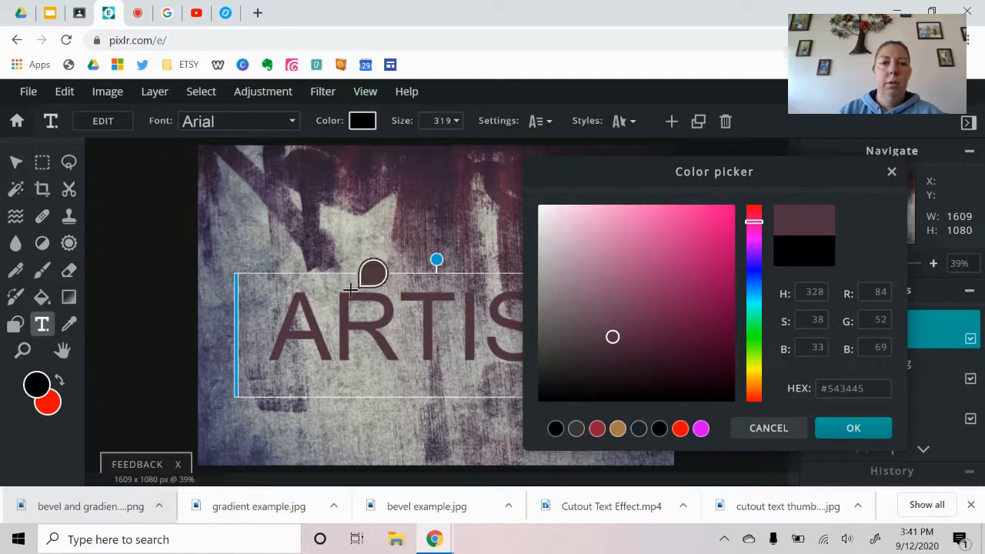
click(848, 428)
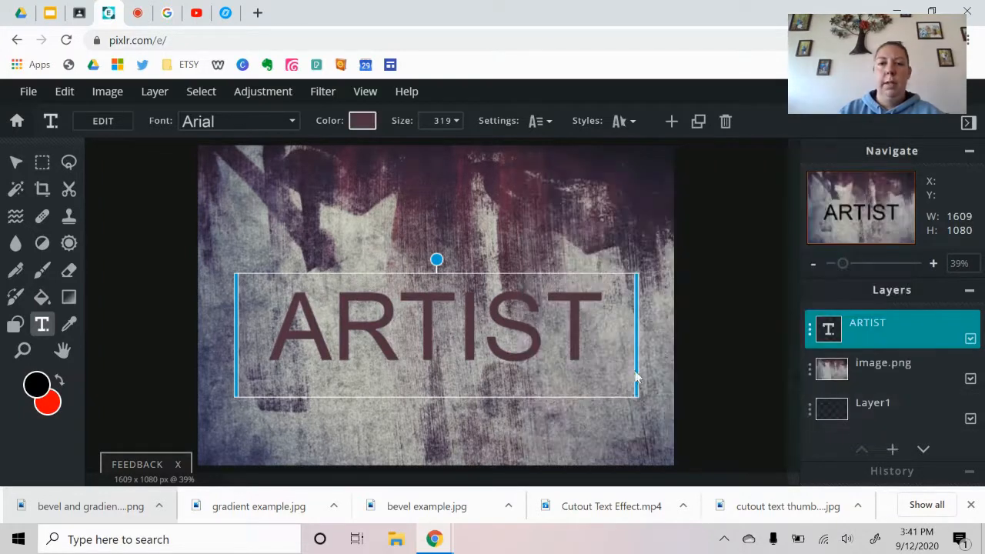
- Set the ARTIST text to the Juneville font at size 524
click(289, 126)
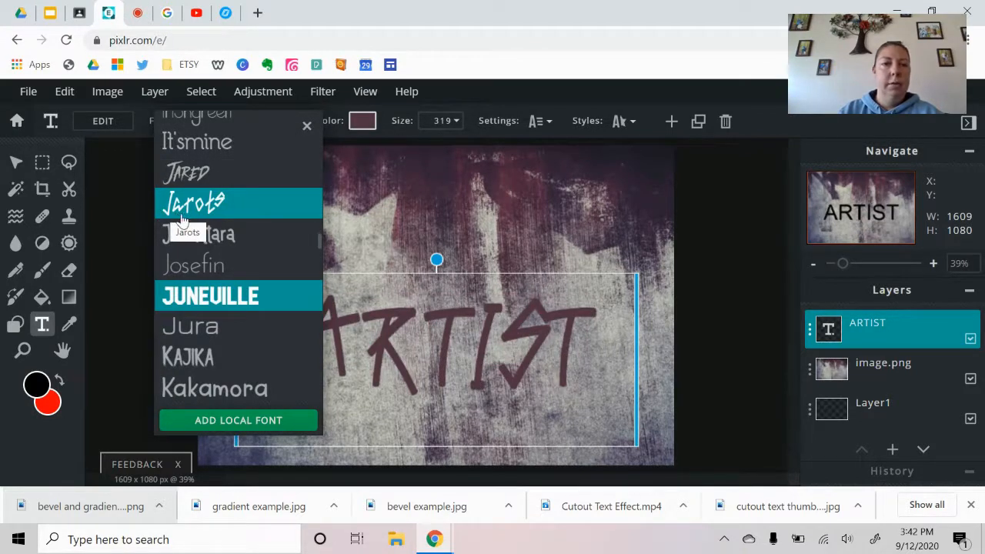
click(221, 302)
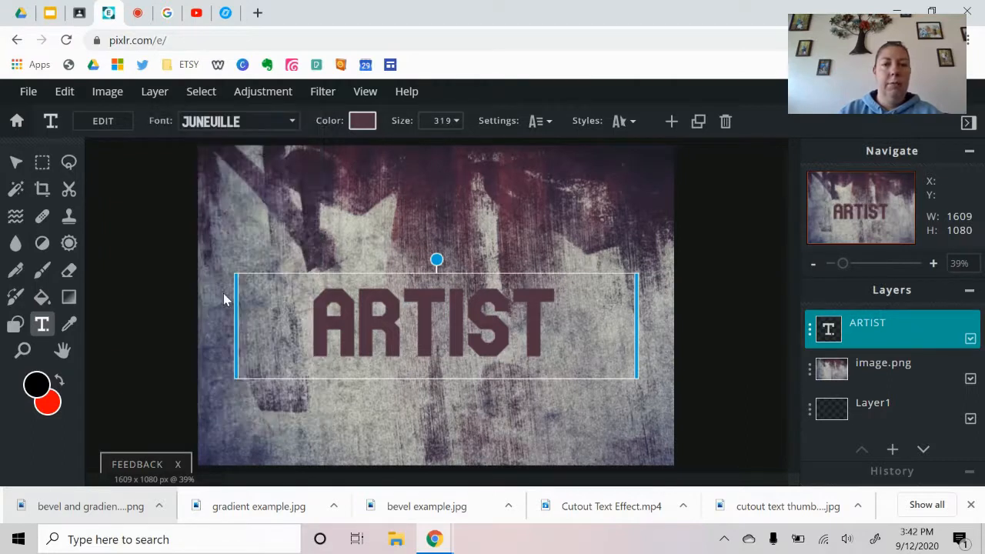
click(436, 123)
drag(370, 152, 391, 154)
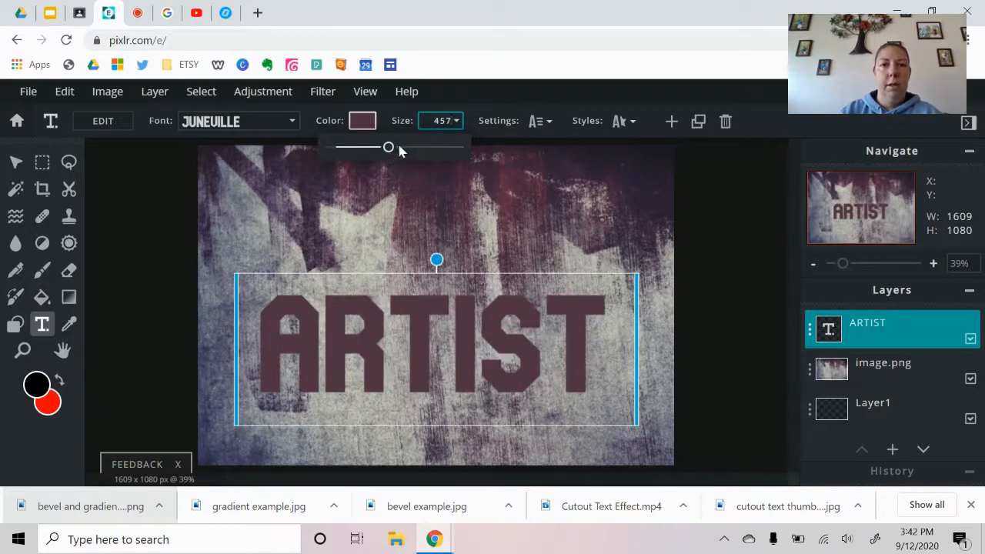
click(398, 151)
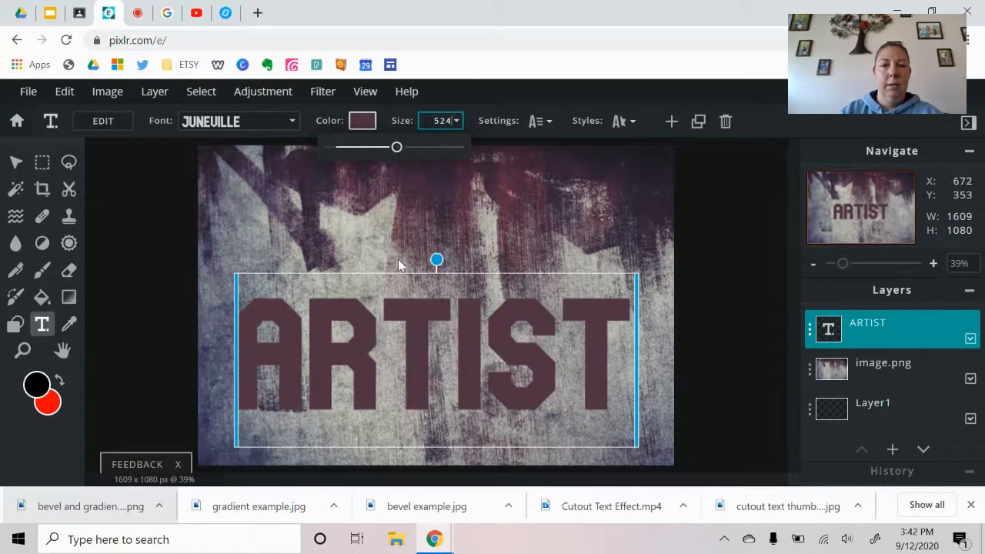
- Move the ARTIST text up so it is centered horizontally and vertically on the canvas
click(424, 308)
drag(423, 288, 419, 250)
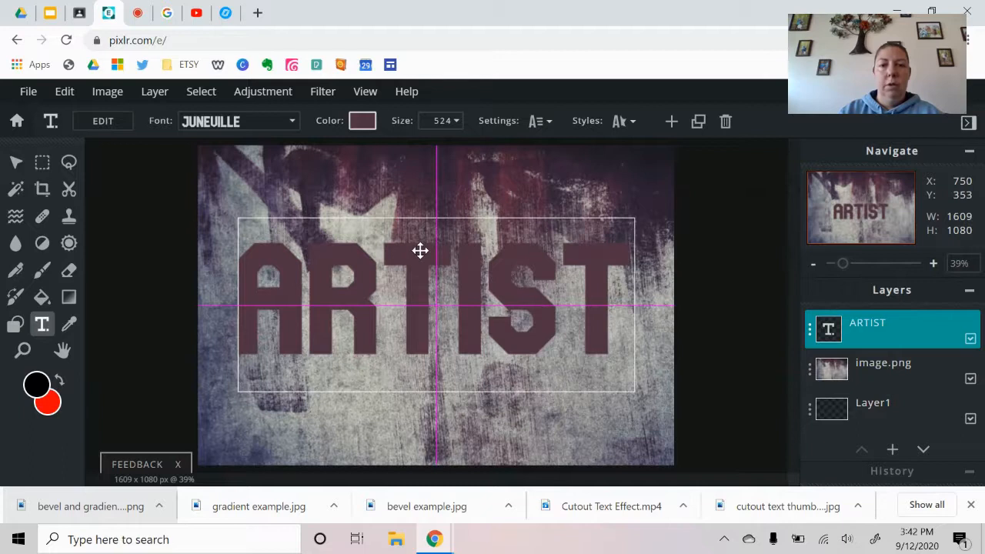
drag(420, 250, 420, 249)
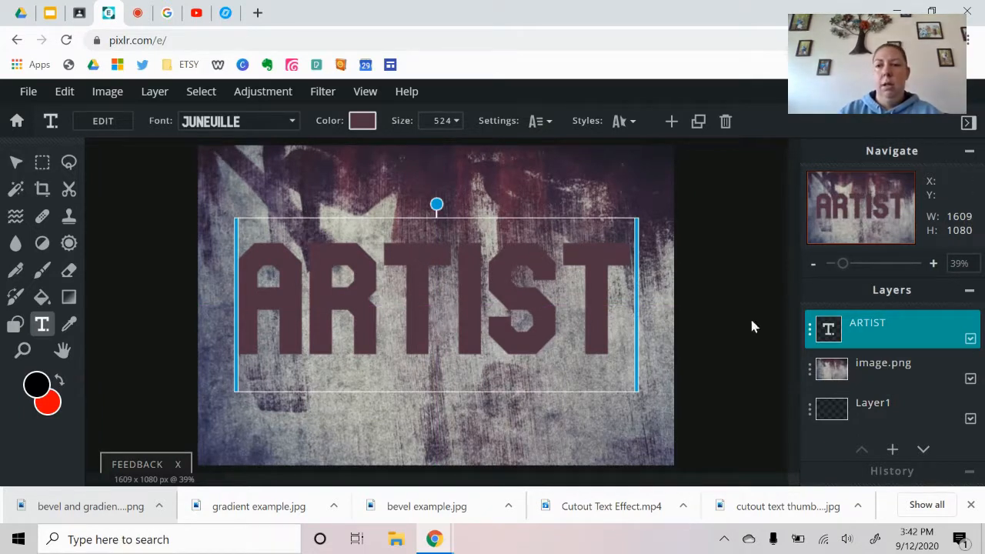
- Rename the text layer to "ARTIST original" and rasterize it
click(811, 332)
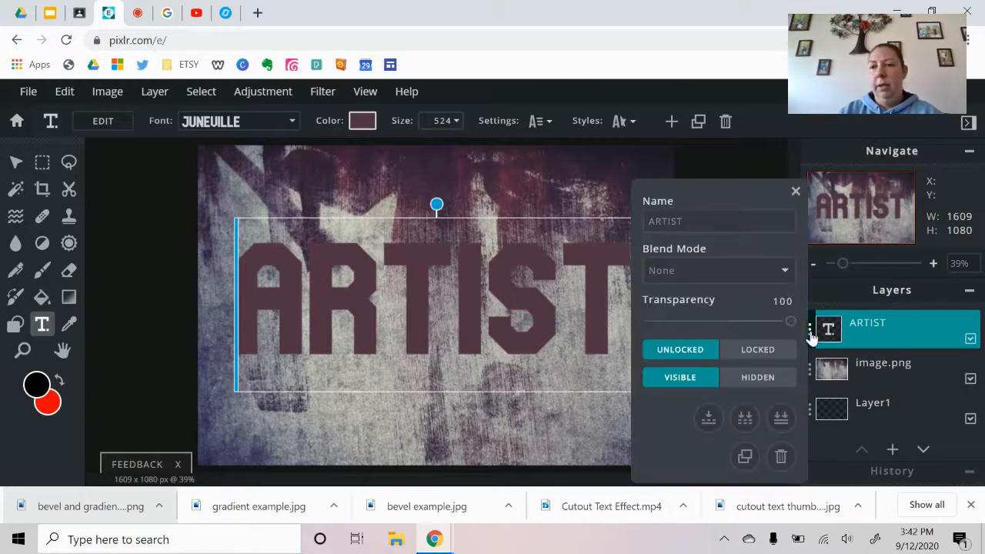
click(734, 227)
text(original)
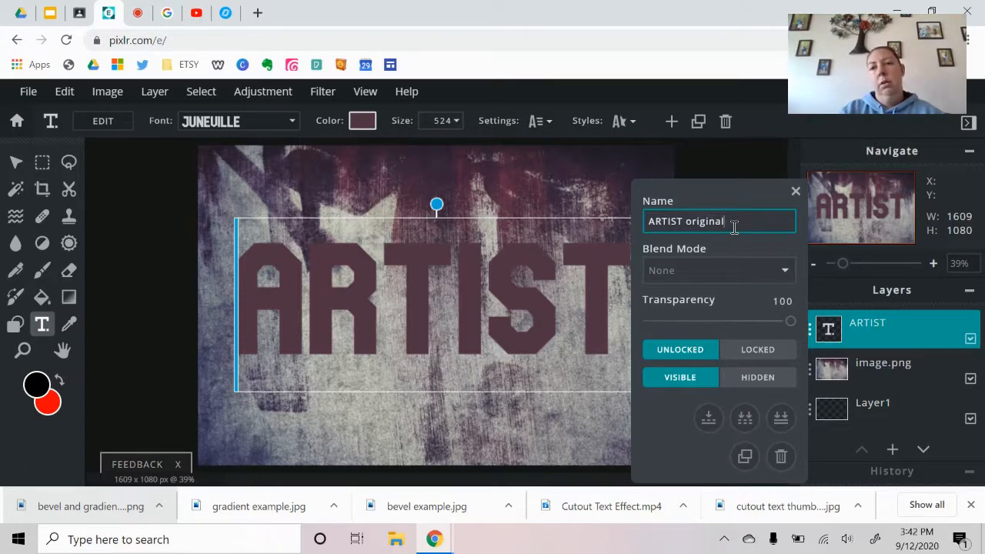
click(795, 191)
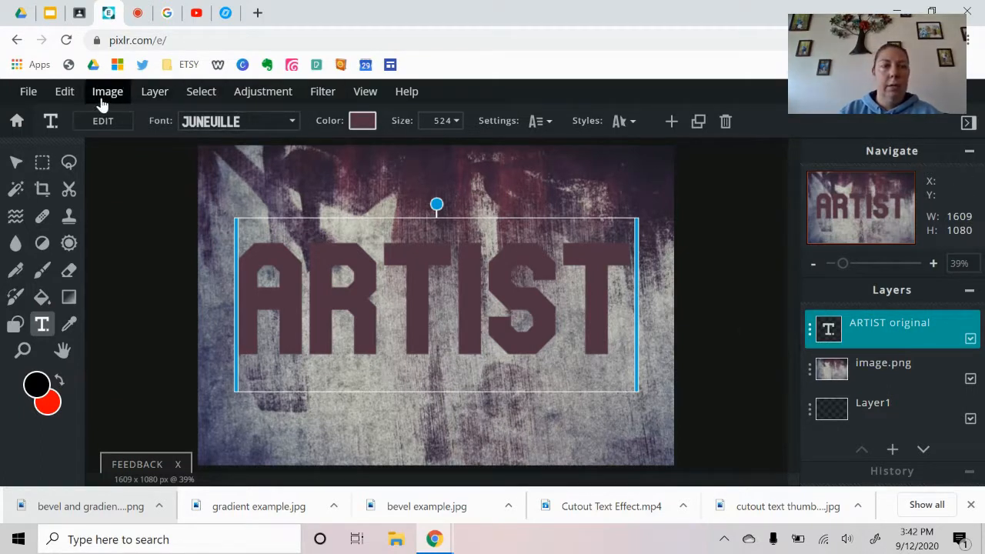
click(143, 94)
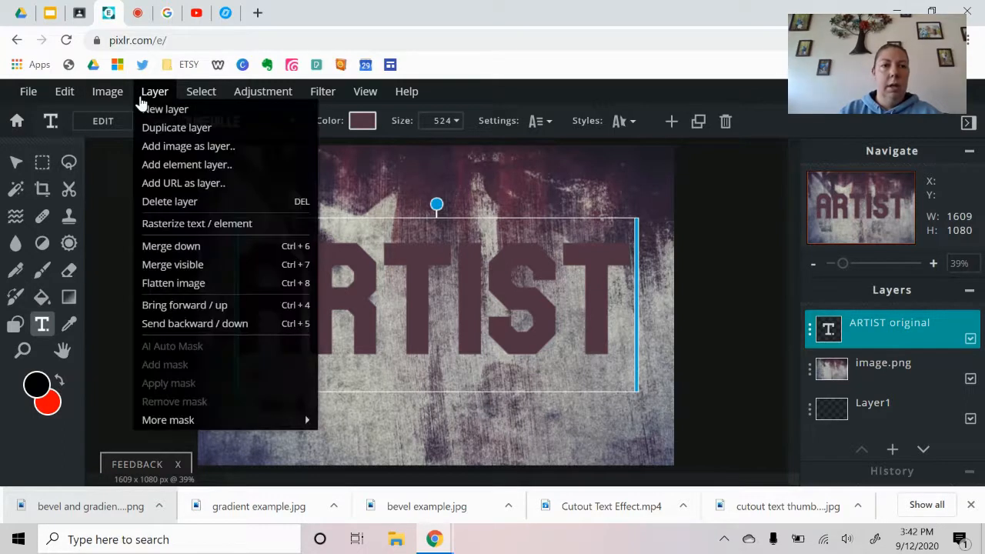
click(174, 223)
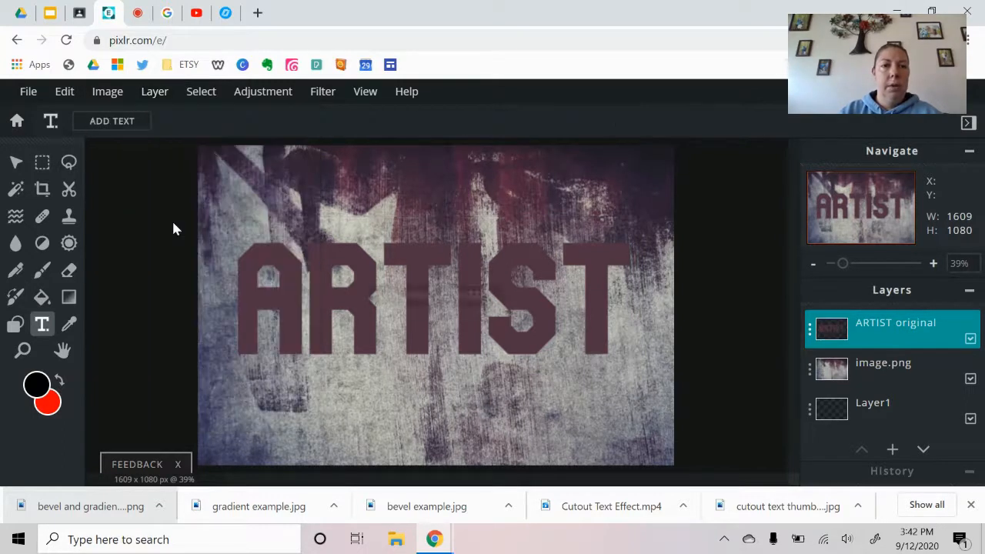
- Apply a bevel to the ARTIST original layer with size 35px and highlight opacity 89%
click(318, 94)
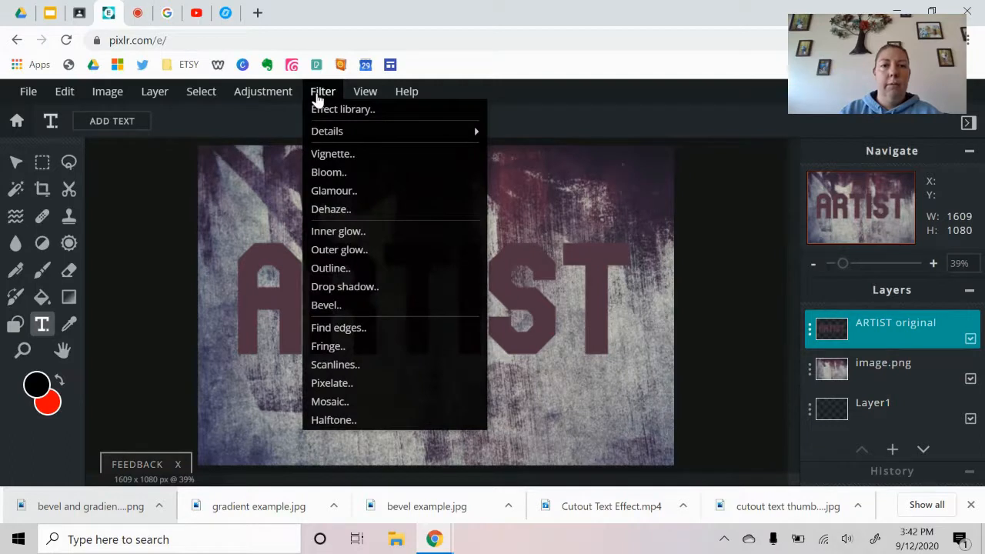
click(342, 311)
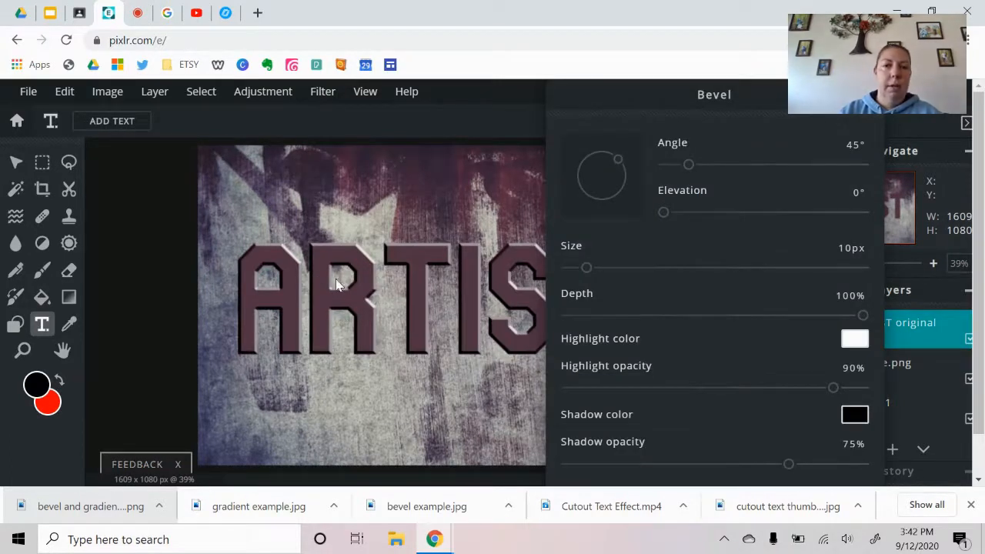
drag(585, 267, 655, 274)
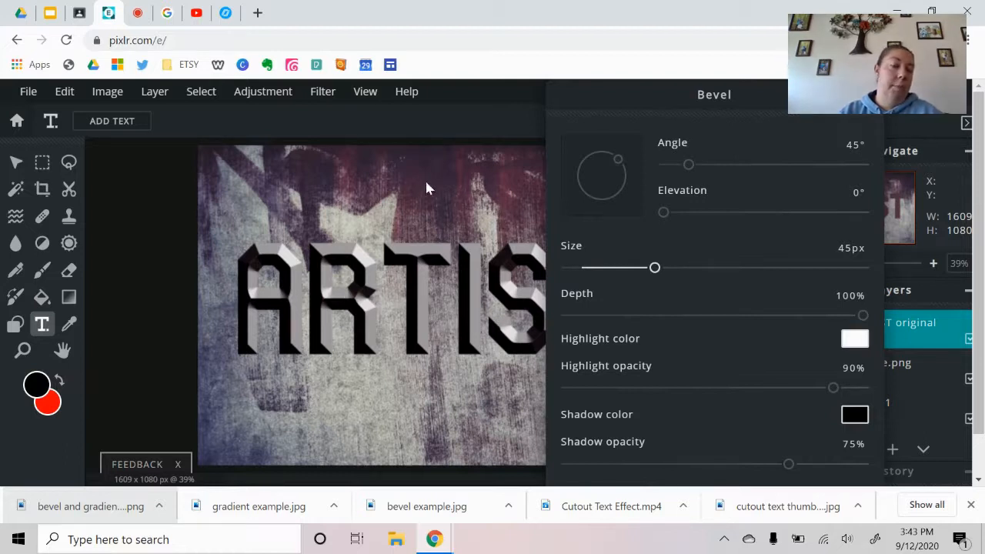
mouse_move(653, 267)
mouse_down()
mouse_move(607, 271)
mouse_move(650, 268)
mouse_move(635, 271)
mouse_up()
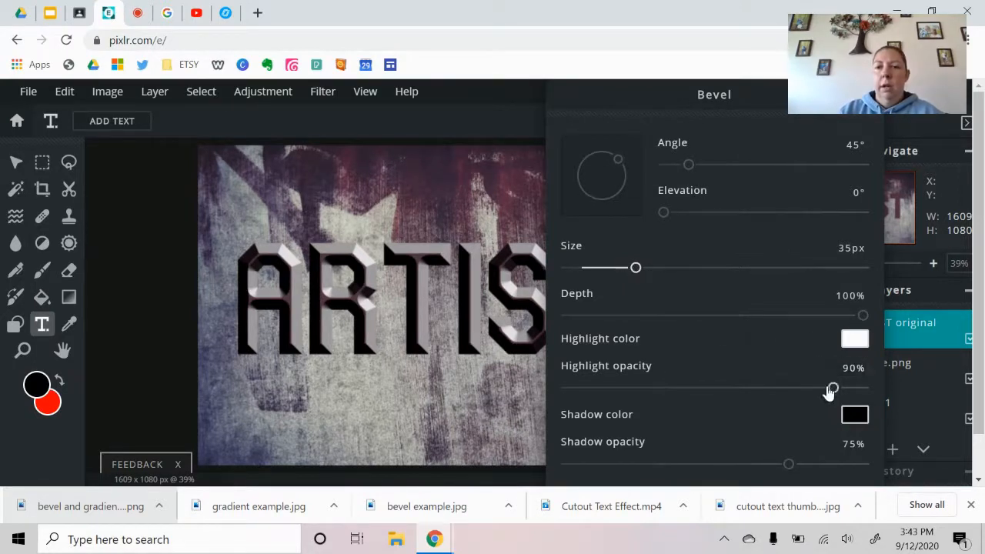
mouse_move(831, 391)
mouse_down()
mouse_move(717, 387)
mouse_move(831, 389)
mouse_up()
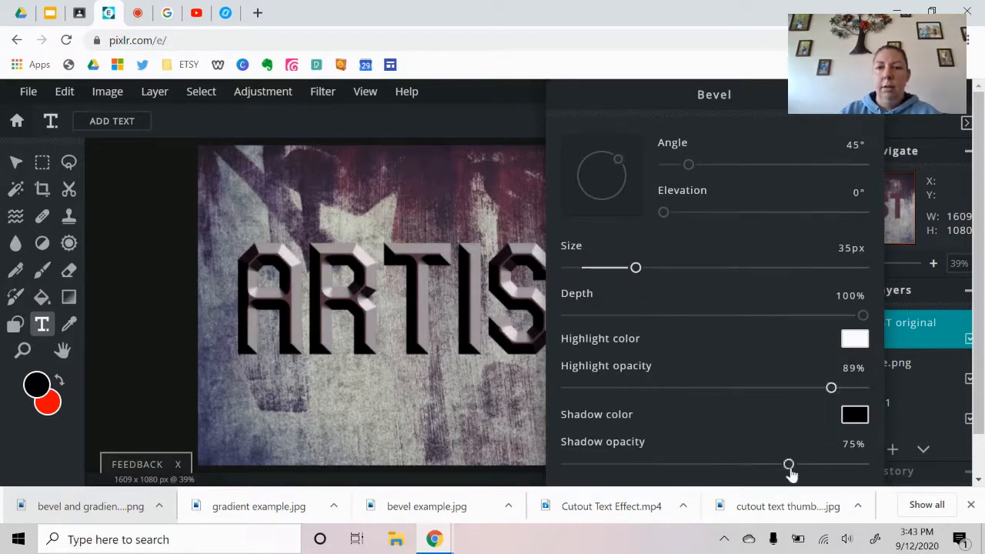
scroll(822, 409, down, 2)
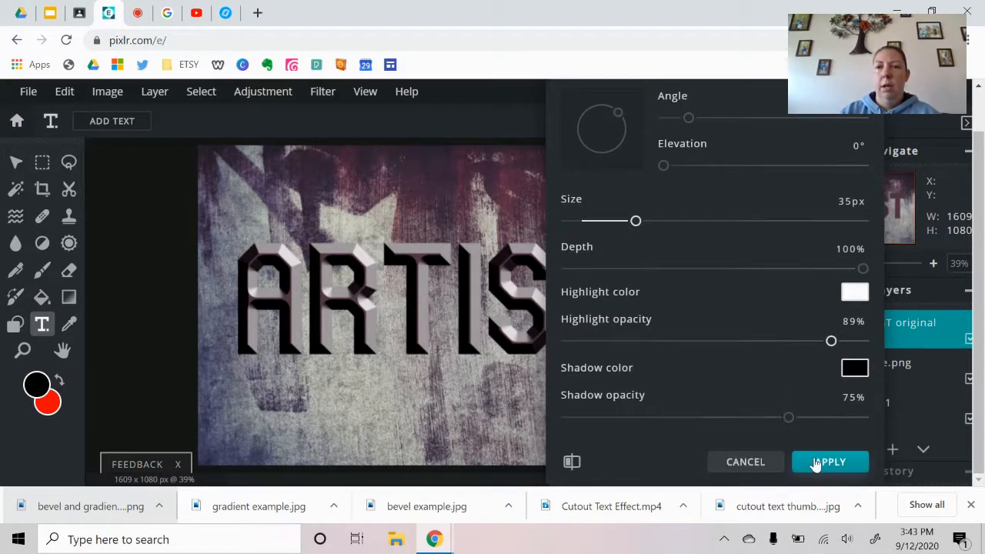
click(817, 463)
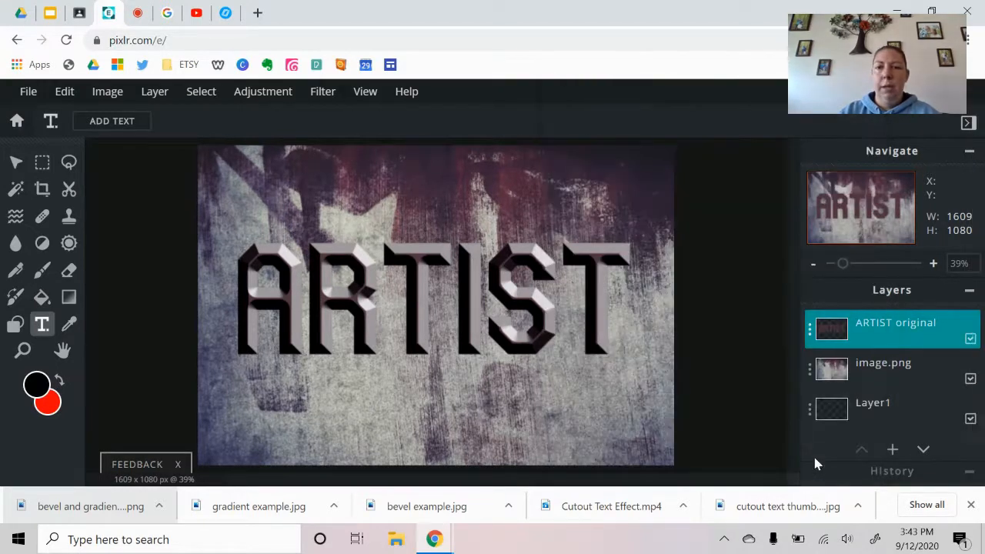
- Duplicate the ARTIST original layer and give the copy a drop shadow with 63% opacity, 49px blur, x offset -40px and y offset 27px
click(806, 337)
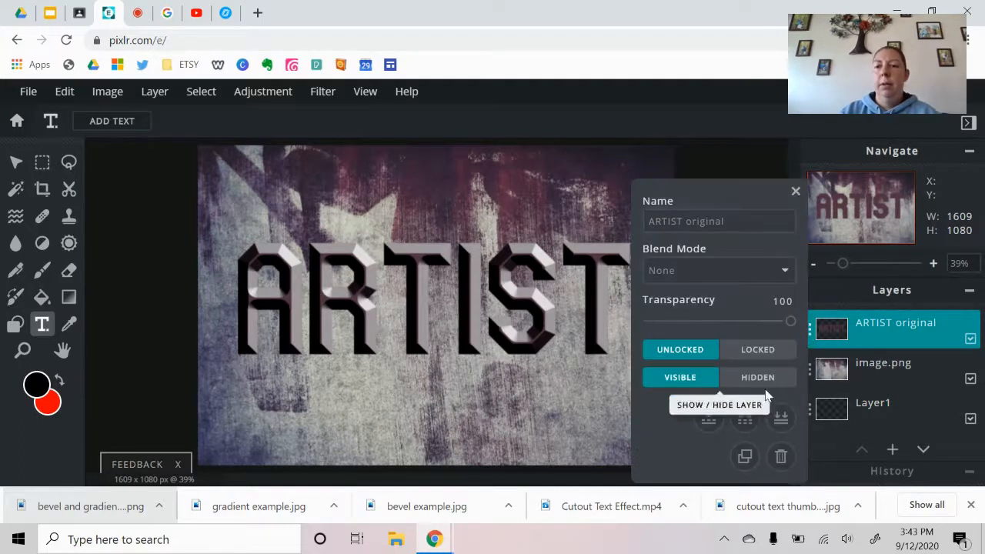
click(747, 450)
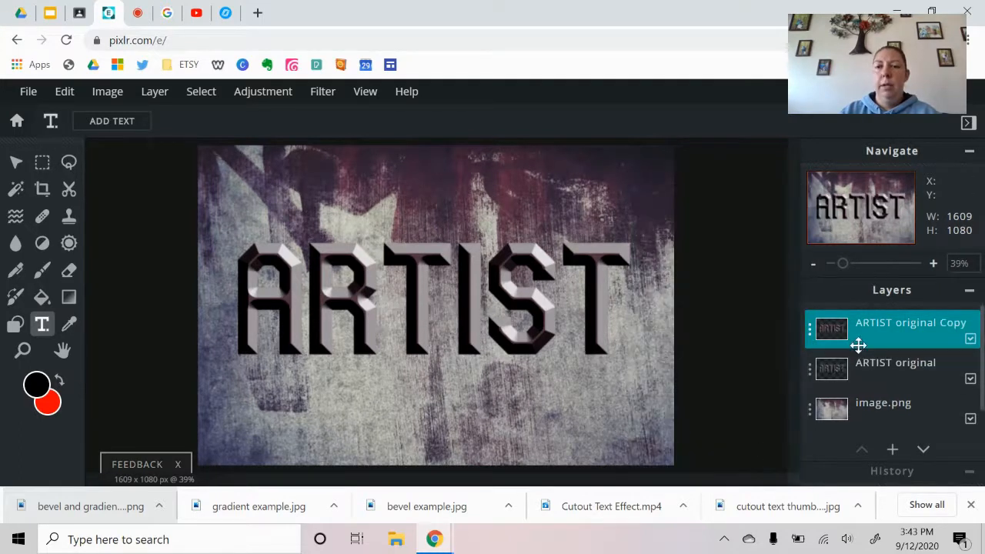
click(314, 94)
click(333, 287)
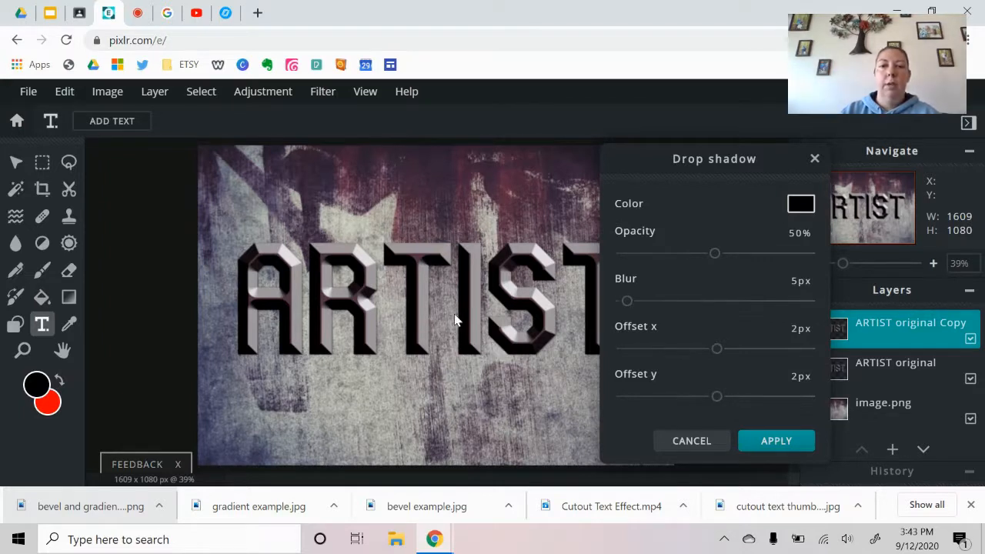
drag(715, 254, 717, 254)
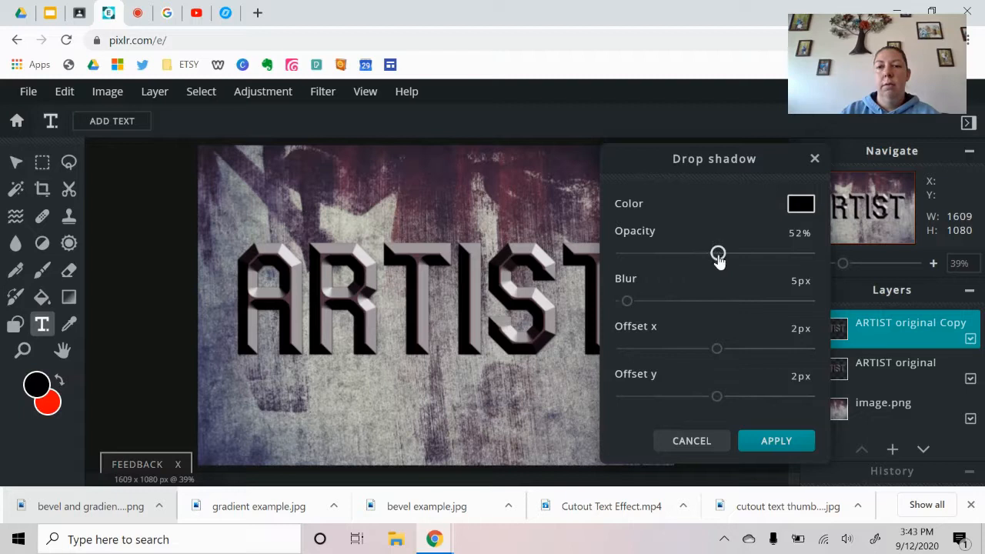
drag(627, 302, 678, 314)
drag(716, 262, 741, 265)
drag(716, 348, 759, 354)
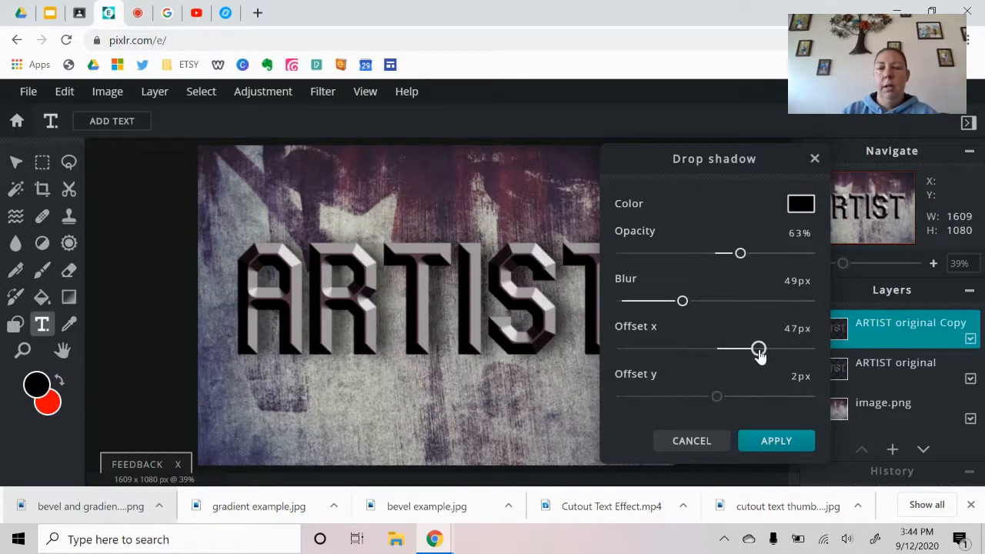
drag(760, 354, 677, 363)
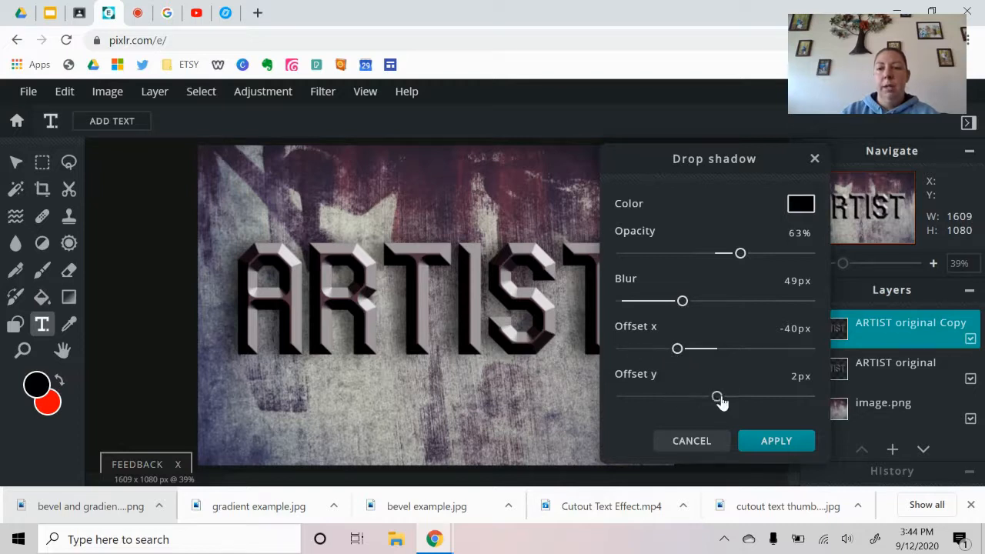
drag(716, 398, 739, 402)
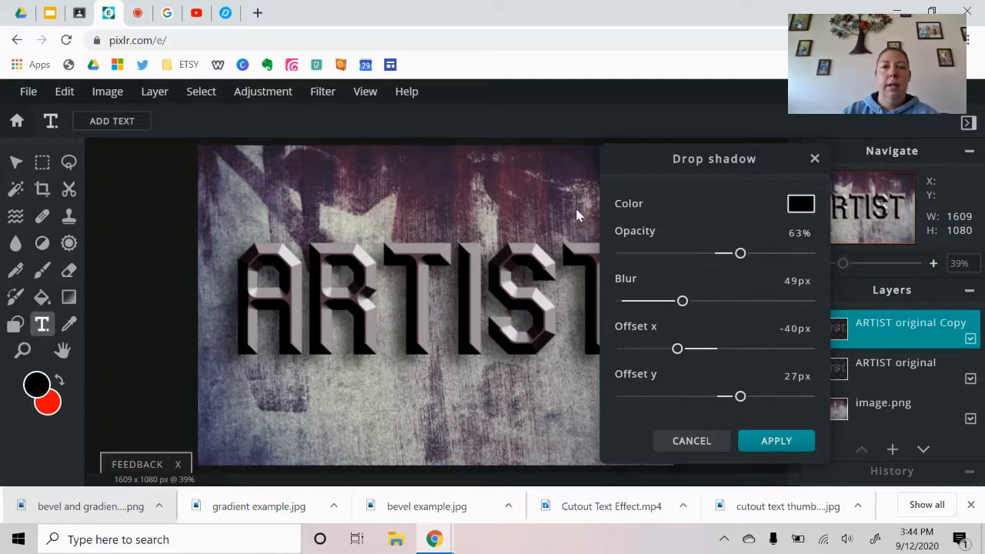
click(777, 445)
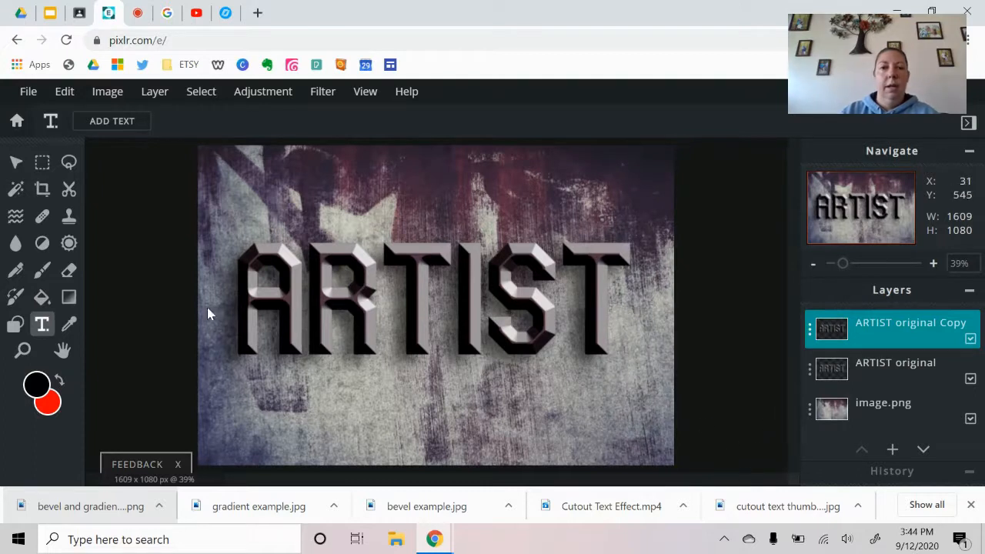
- Save the finished bevel image to the computer as a JPG file
click(28, 93)
click(46, 205)
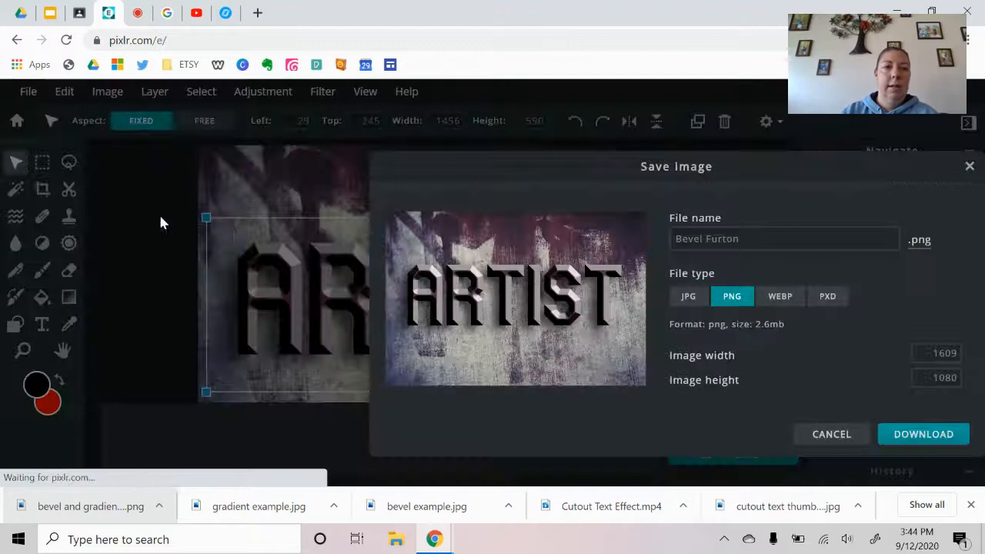
click(689, 298)
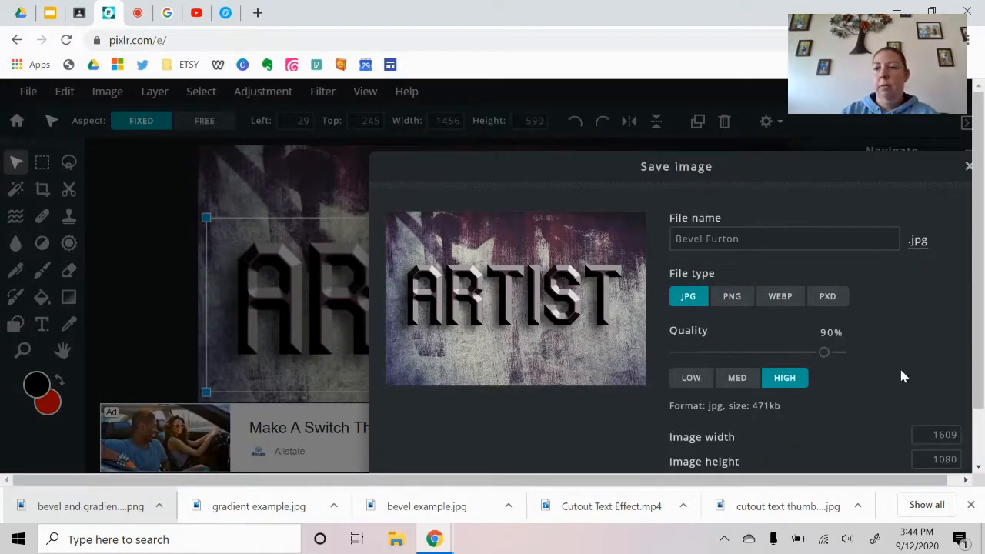
scroll(931, 401, down, 1)
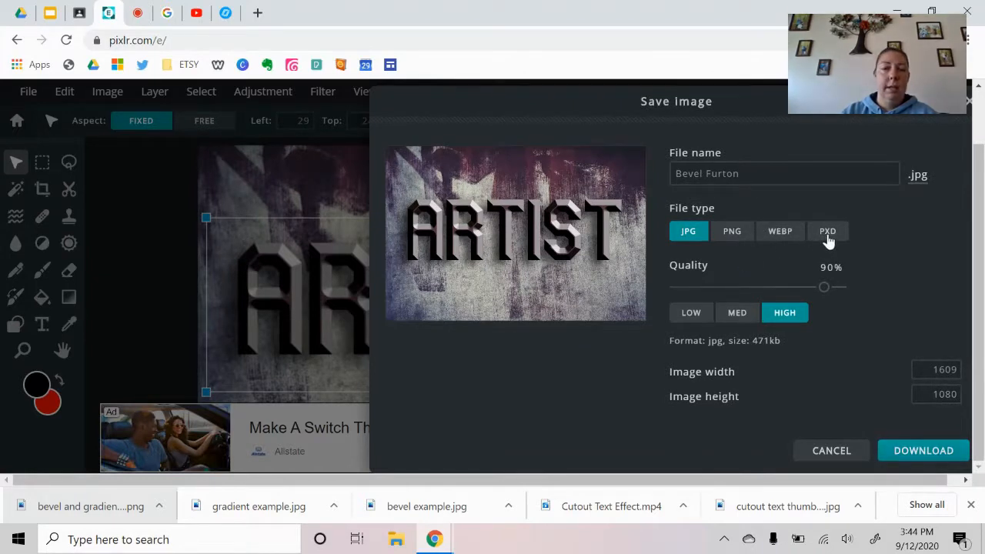
click(920, 452)
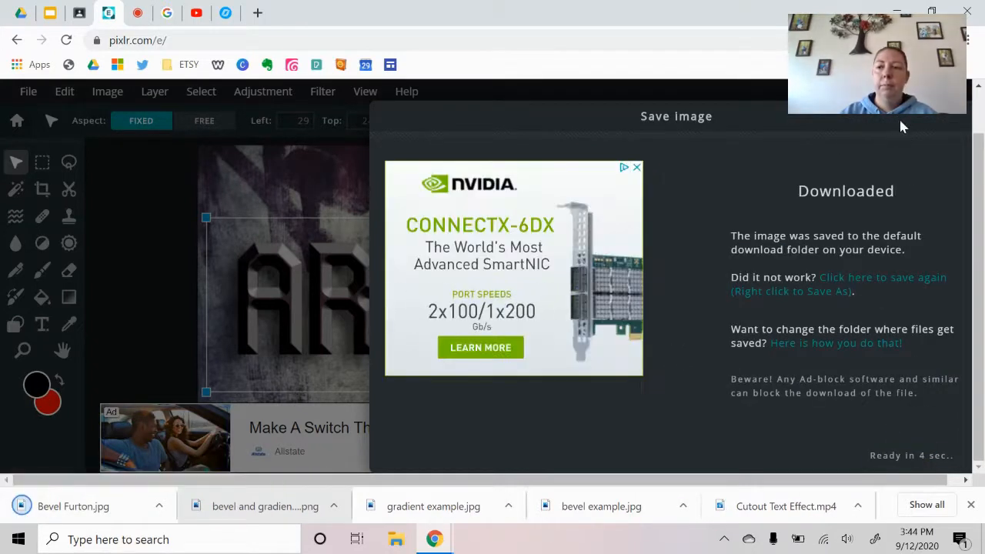
click(909, 455)
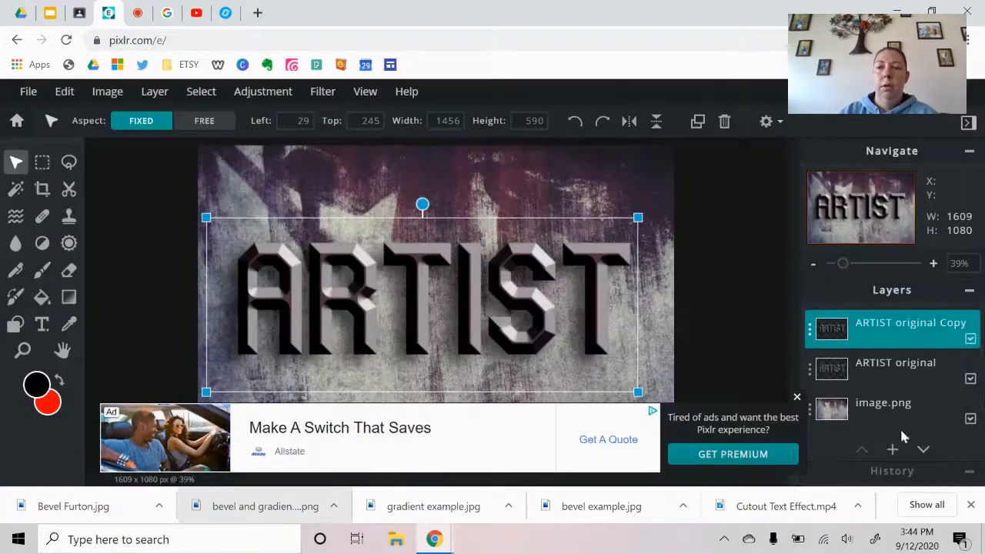
- Create a new 1920 x 1080 document without a background, named "gradient text" followed by the surname, and dismiss the ad banner
click(17, 120)
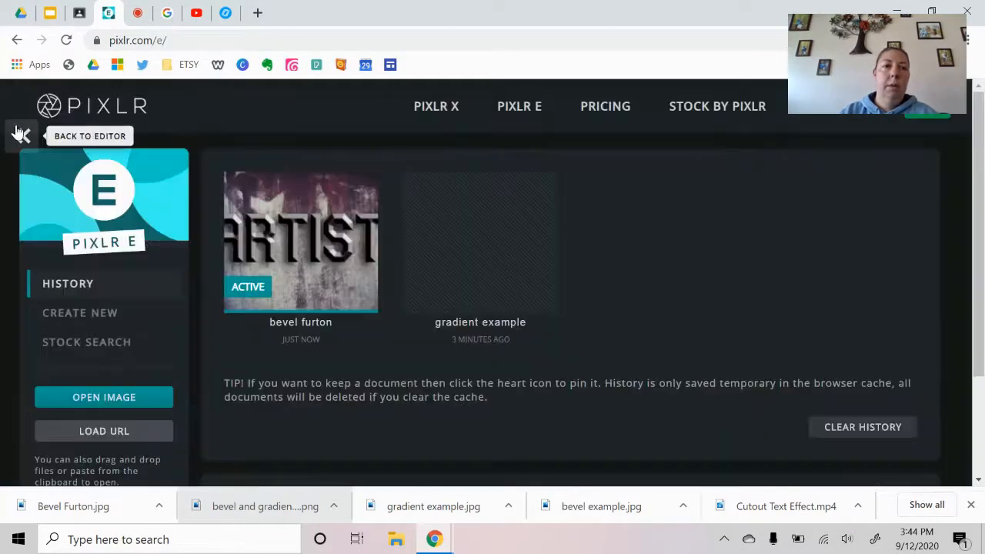
click(95, 312)
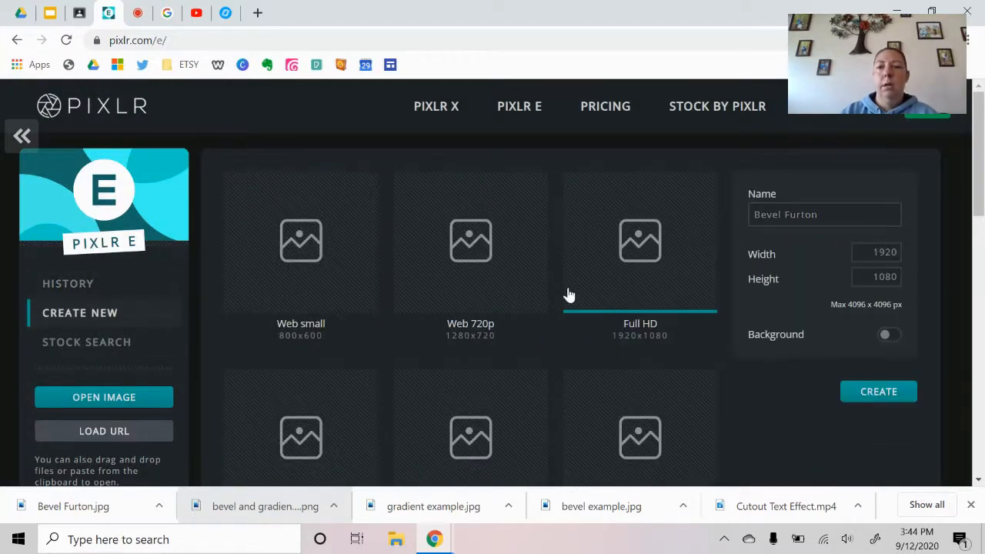
click(762, 214)
double_click(767, 217)
text(gradient )
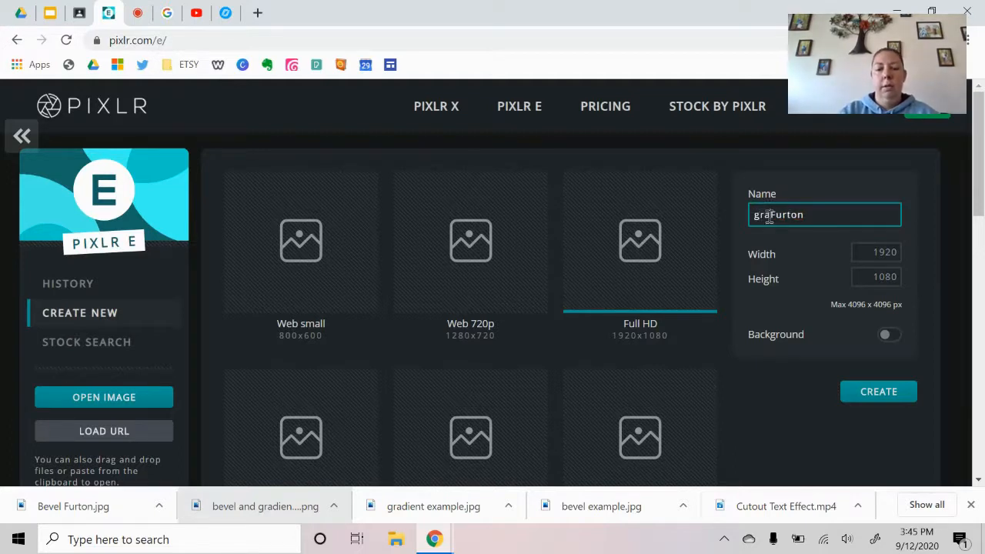
text(text)
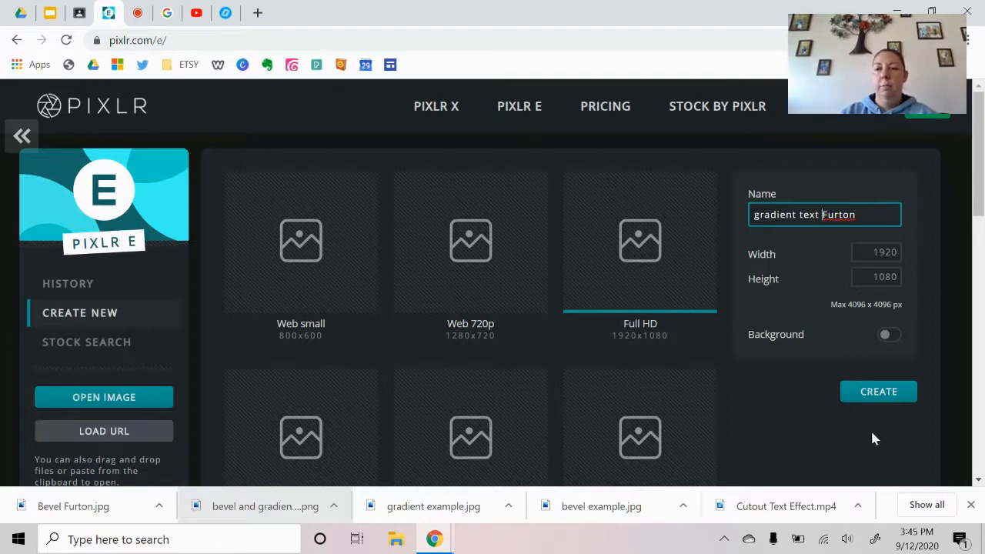
click(872, 394)
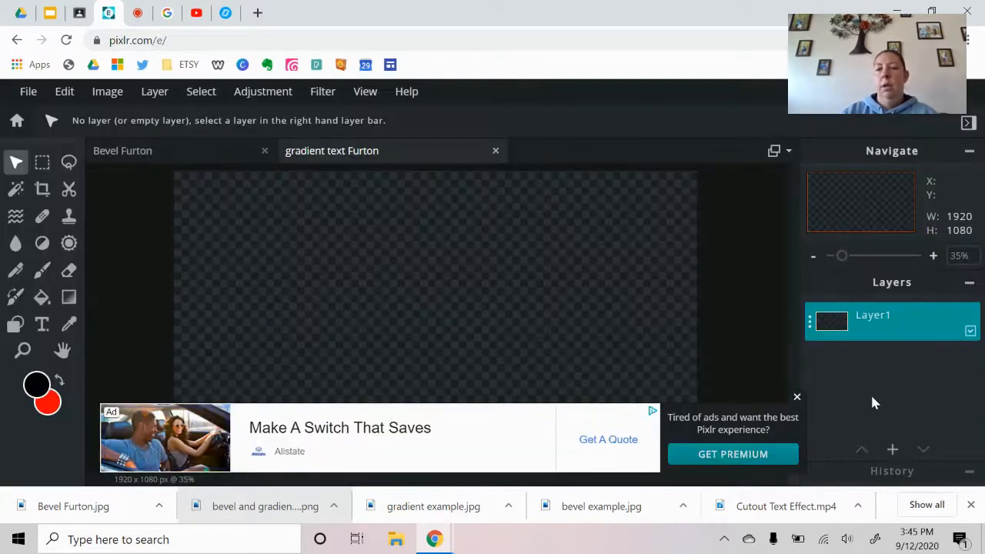
click(797, 401)
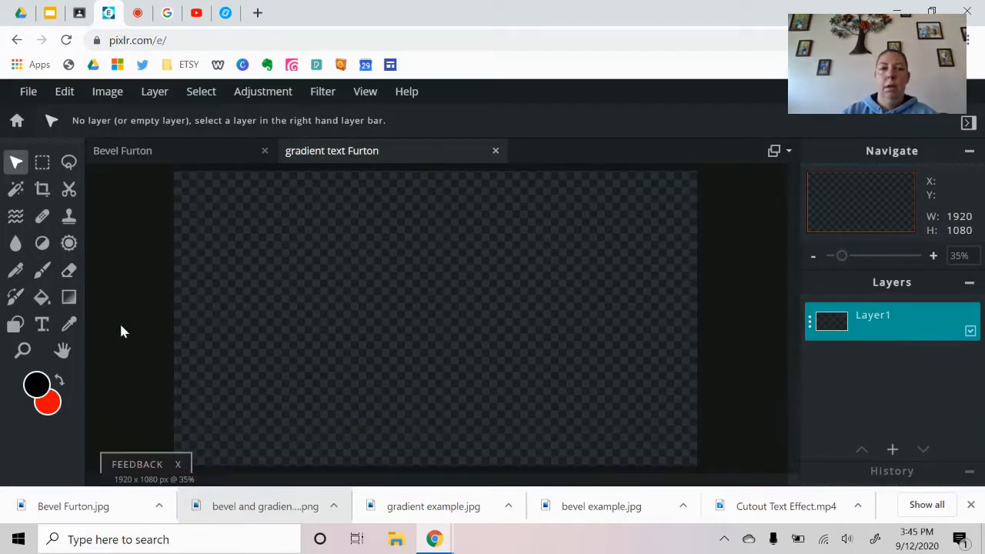
- Fill Layer1 with black and add a text layer reading "ARTIST"
click(42, 297)
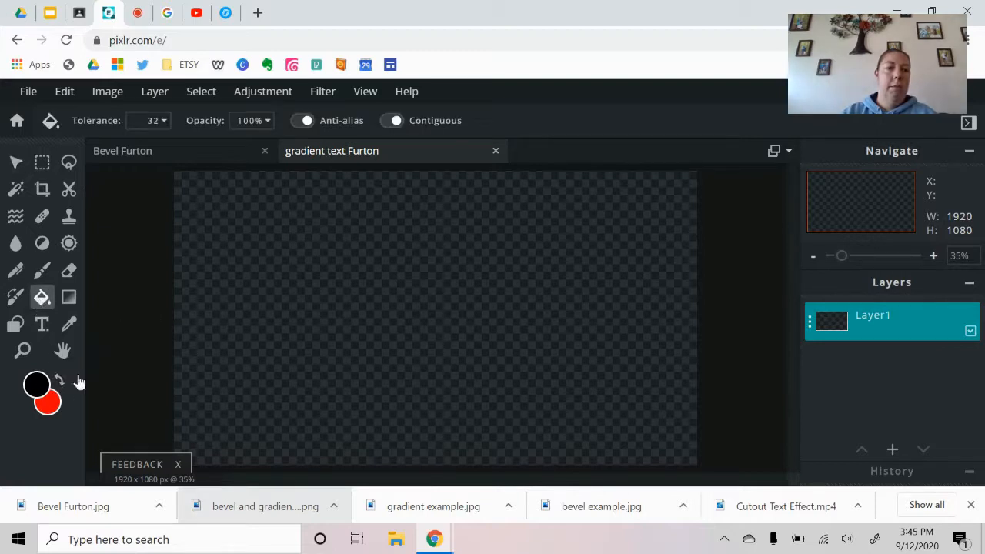
click(342, 319)
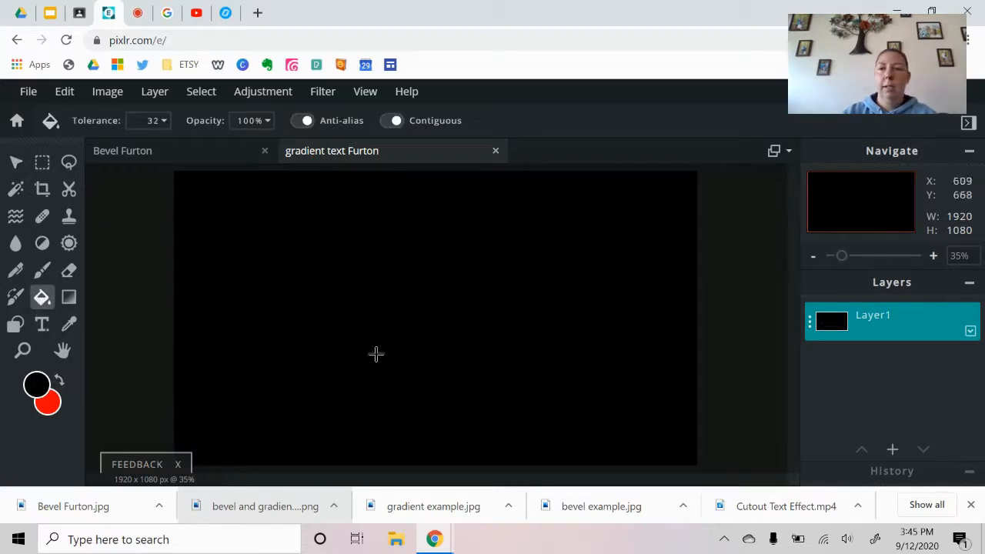
click(893, 450)
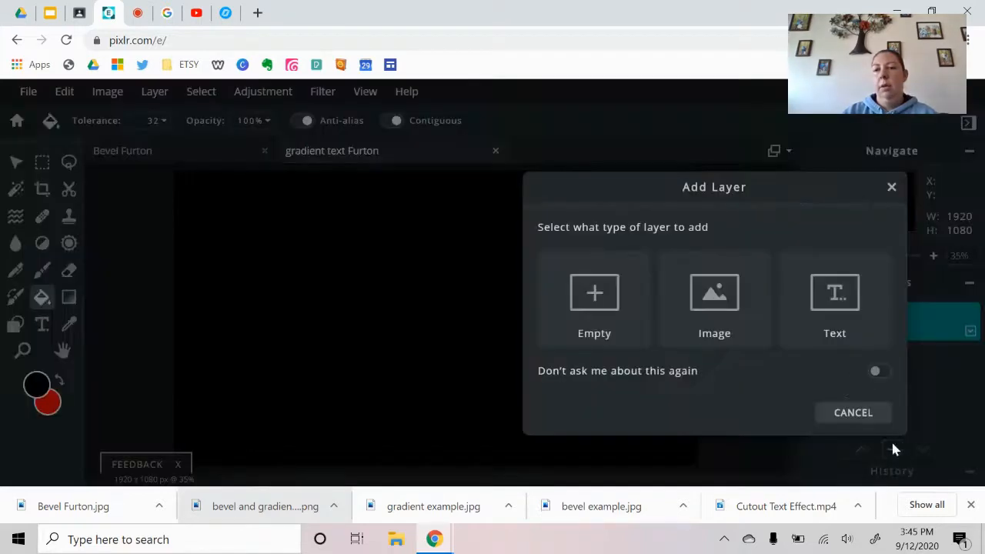
click(814, 301)
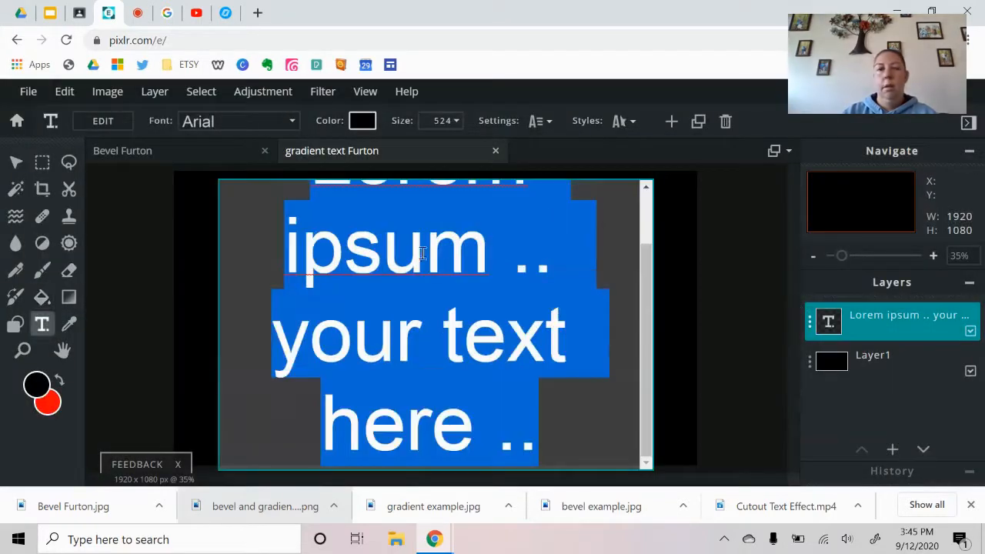
text(ARTIST)
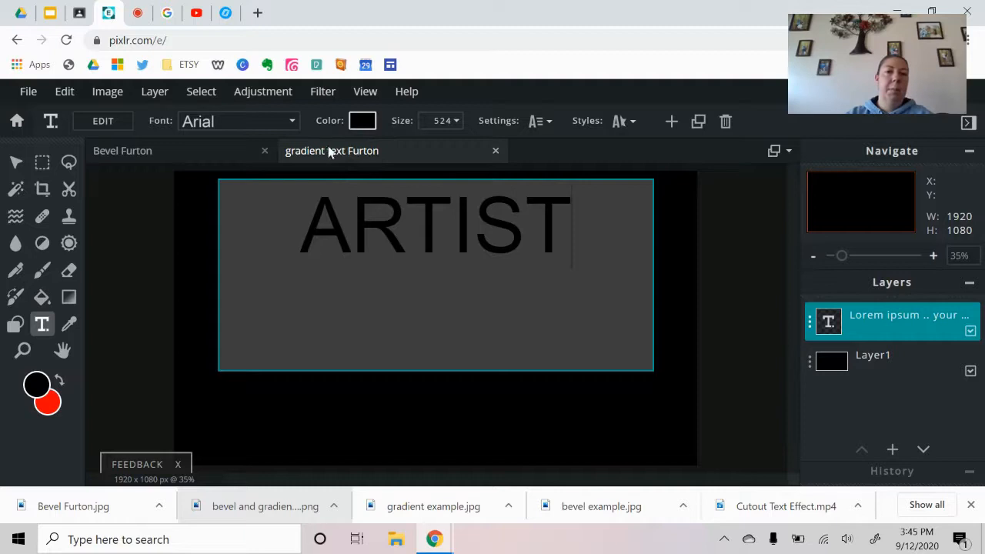
- Set the ARTIST text color to the near-white #FCF9F9
click(362, 121)
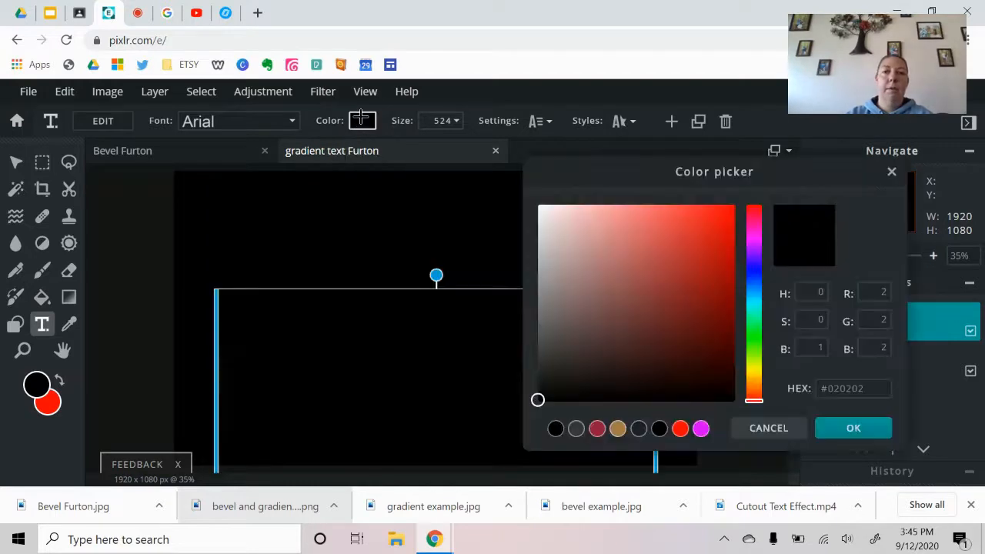
click(540, 208)
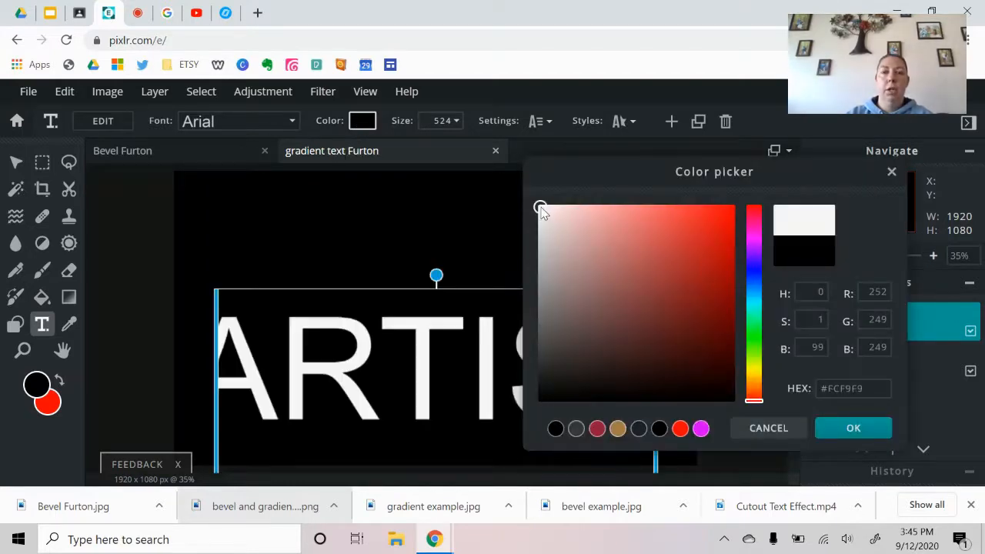
click(818, 426)
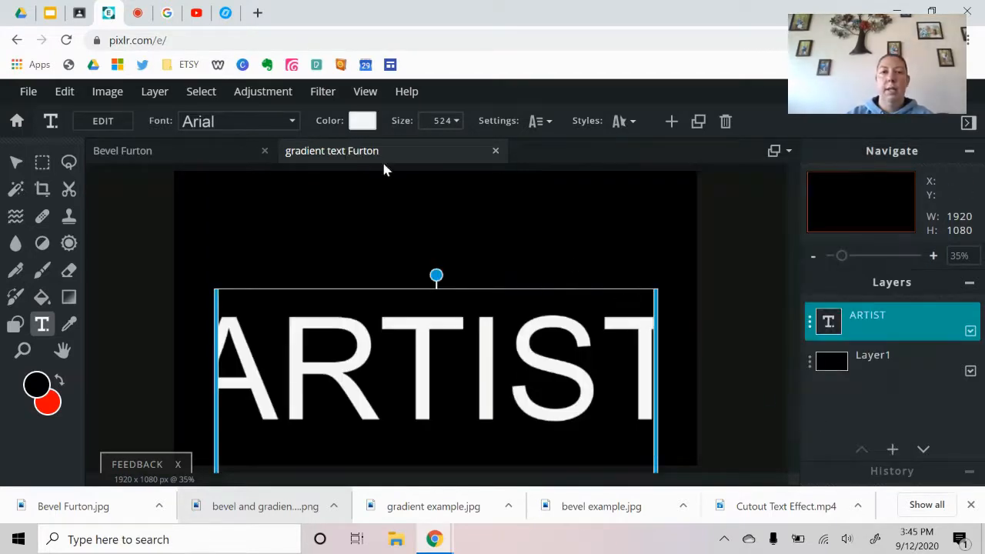
- Set the ARTIST text's font to LEADERSON and its size to 331
click(264, 121)
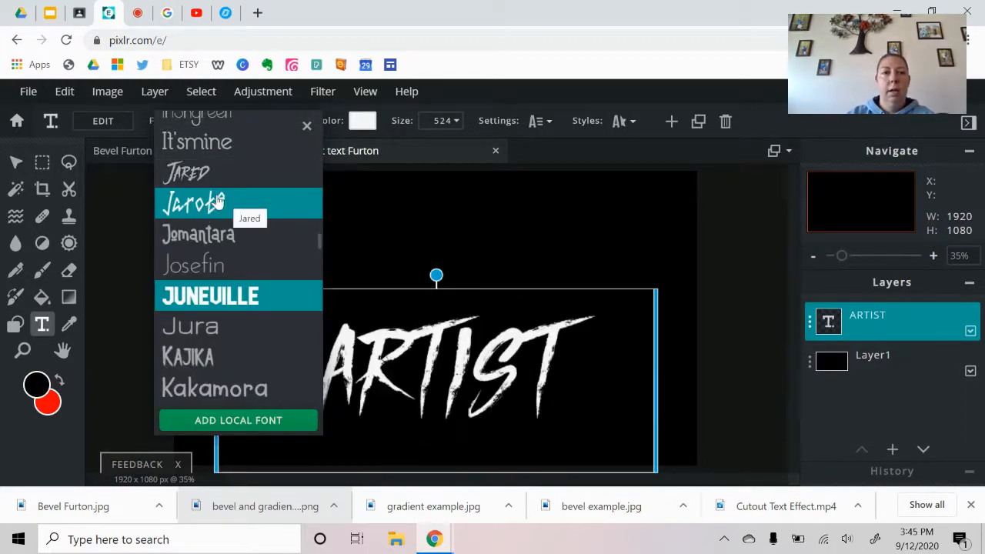
scroll(214, 231, down, 5)
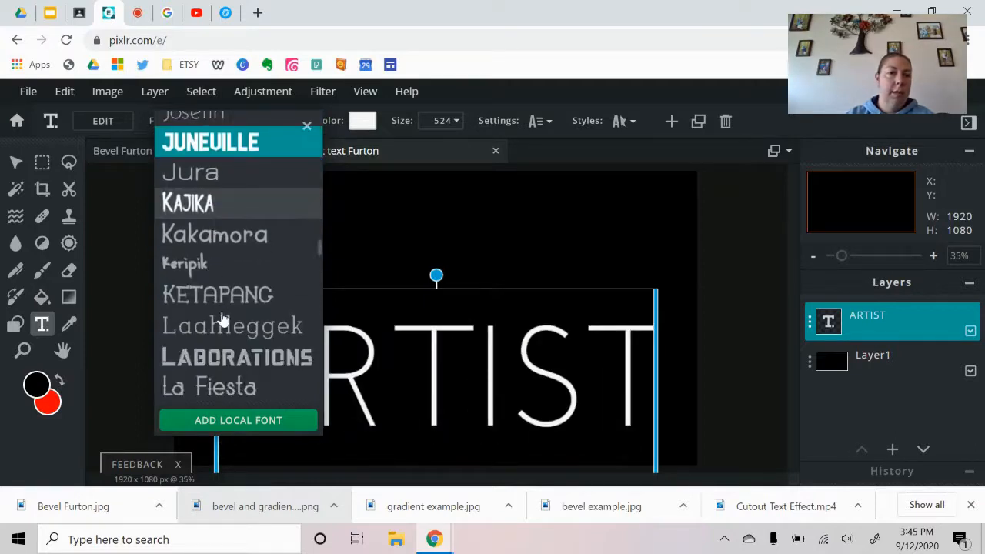
scroll(221, 318, down, 3)
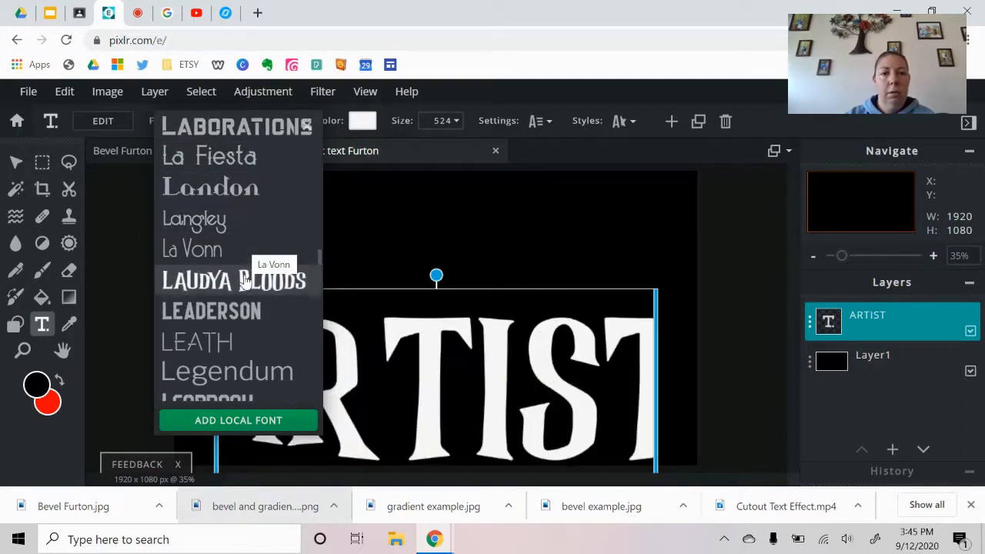
scroll(239, 308, down, 1)
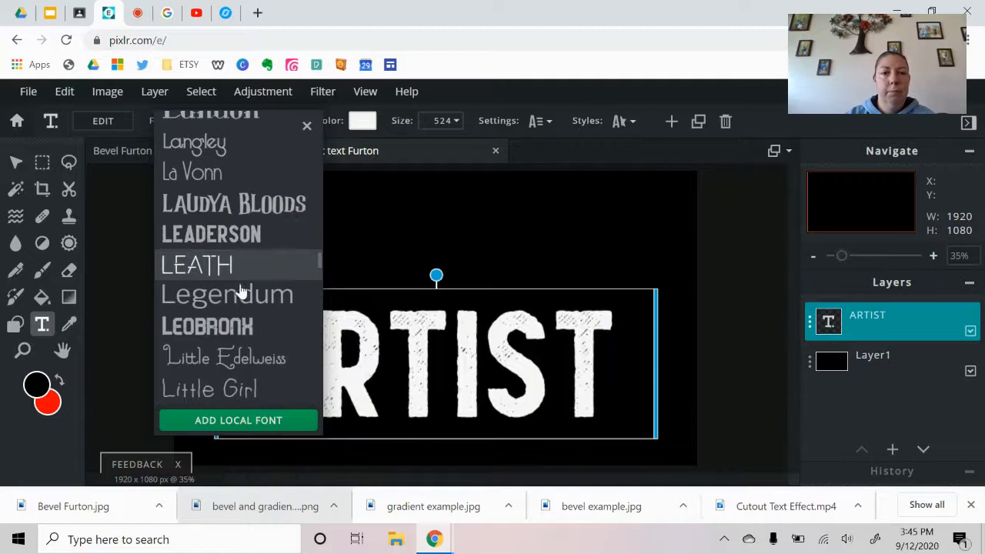
click(246, 235)
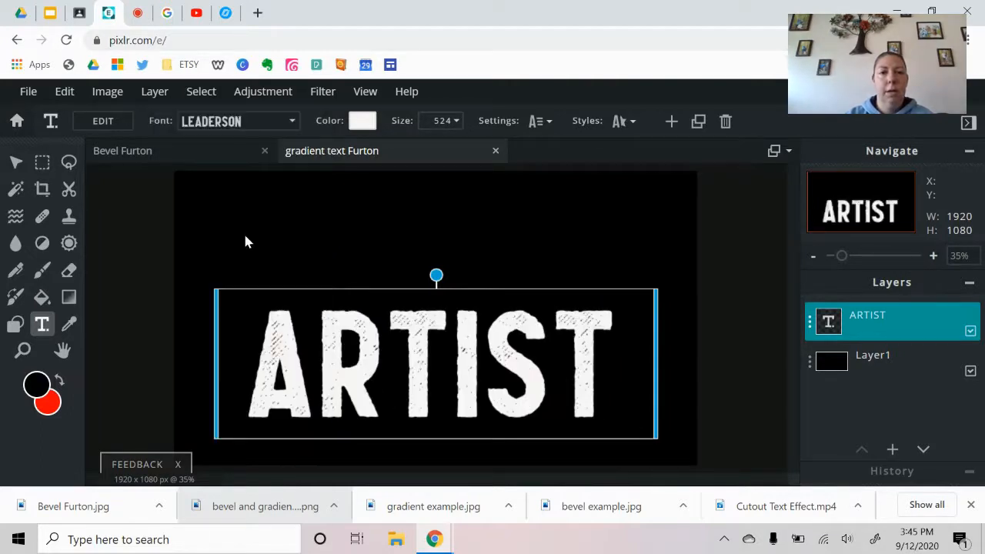
click(450, 120)
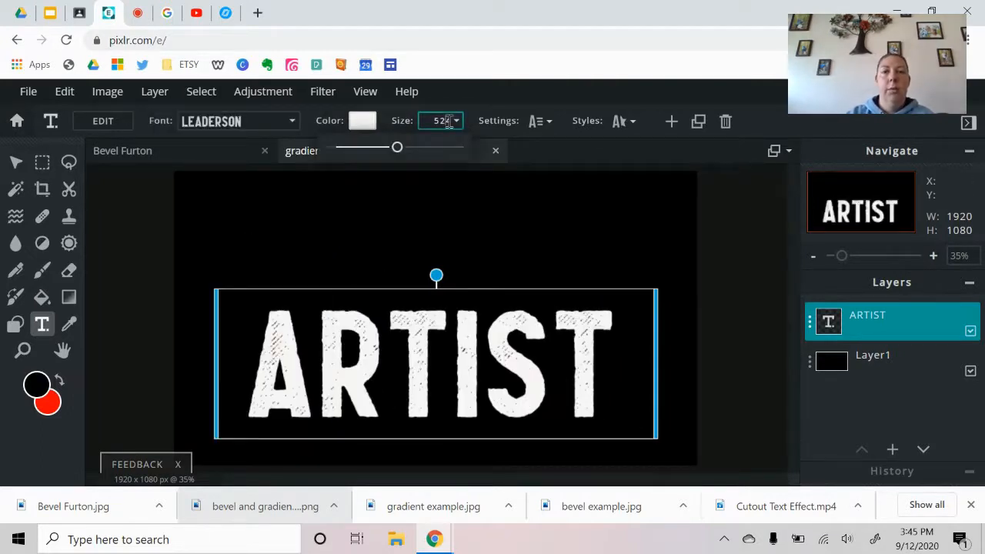
drag(395, 150, 372, 149)
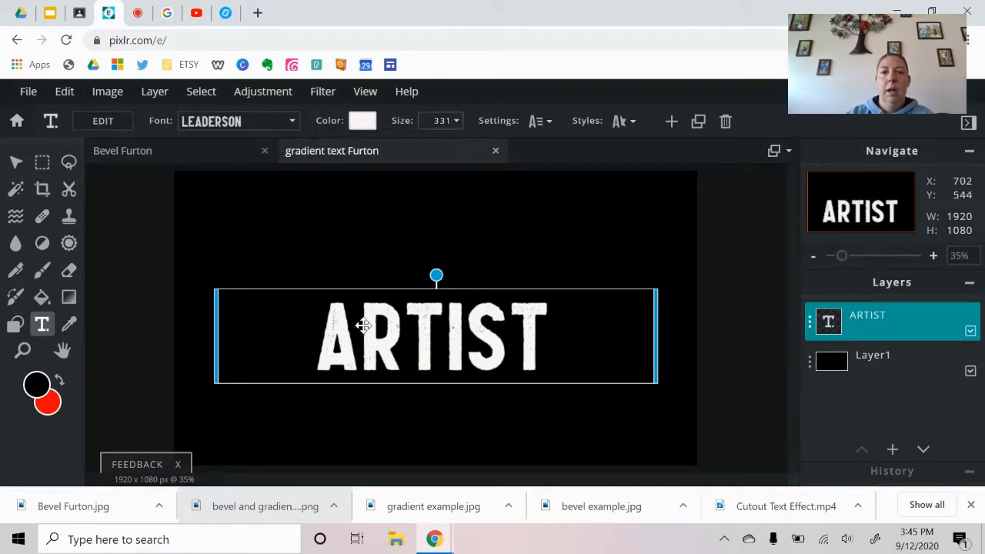
- Set the ARTIST text's letter spacing to 43 and move the text to the upper part of the canvas
click(543, 123)
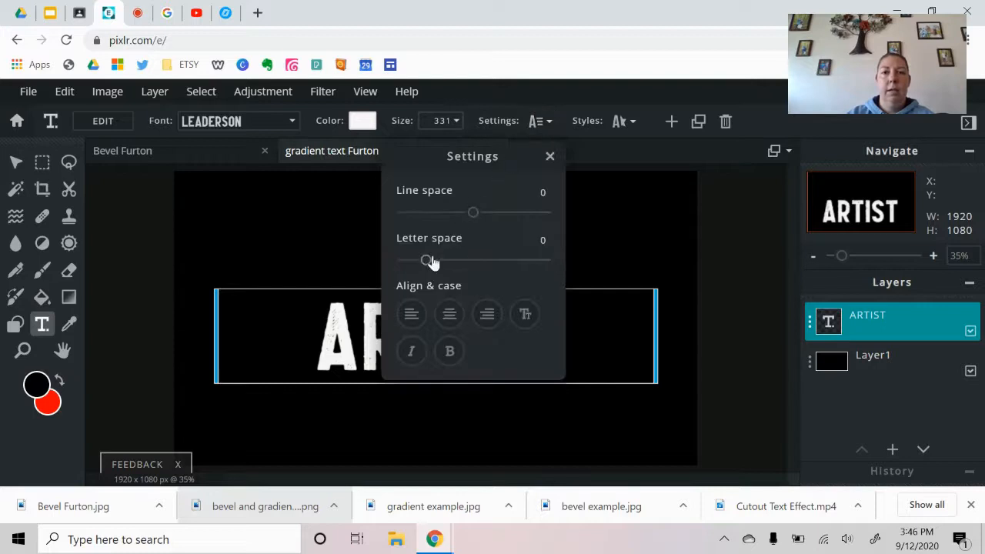
drag(426, 262, 476, 264)
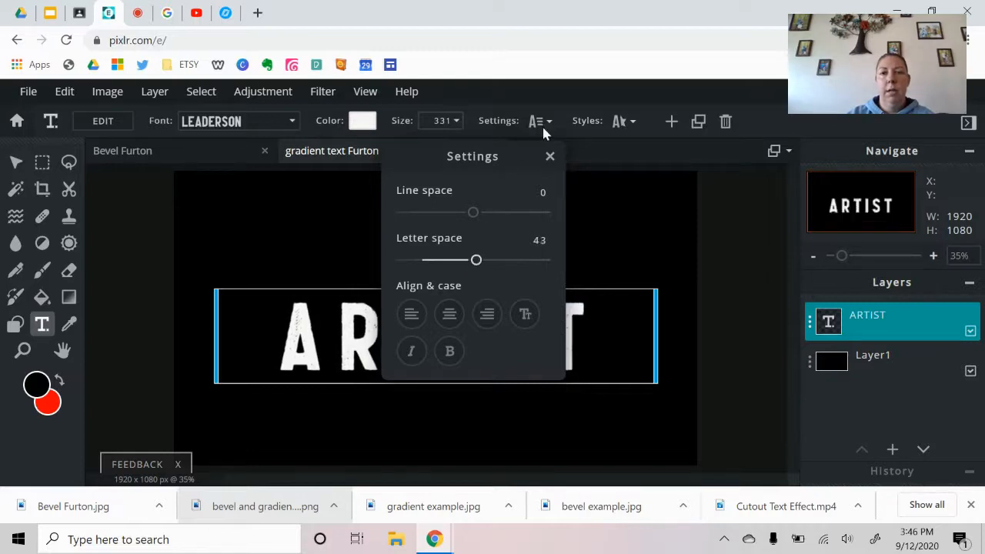
click(550, 156)
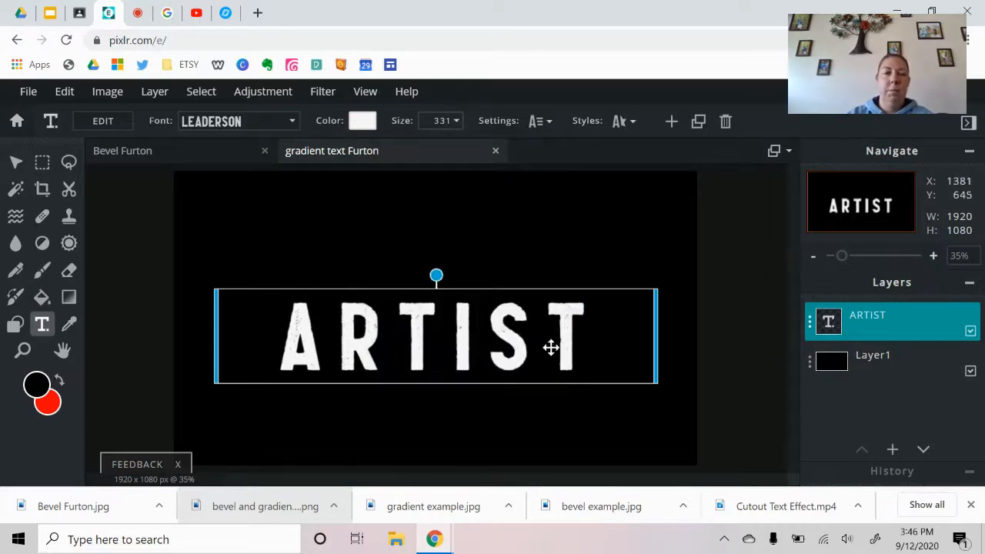
drag(455, 310, 469, 214)
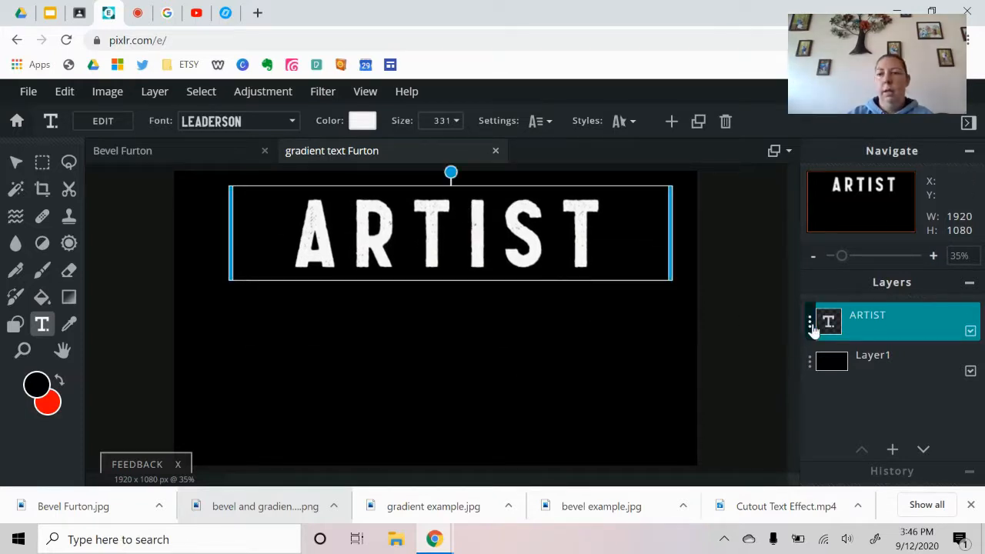
- Rename the text layer ARTIST 1 and duplicate it
click(811, 326)
click(708, 220)
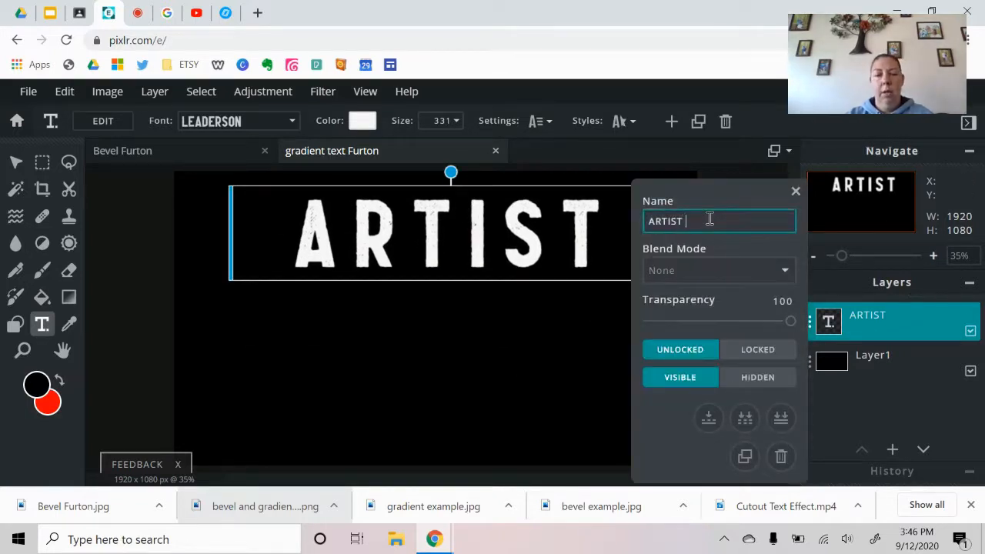
click(744, 457)
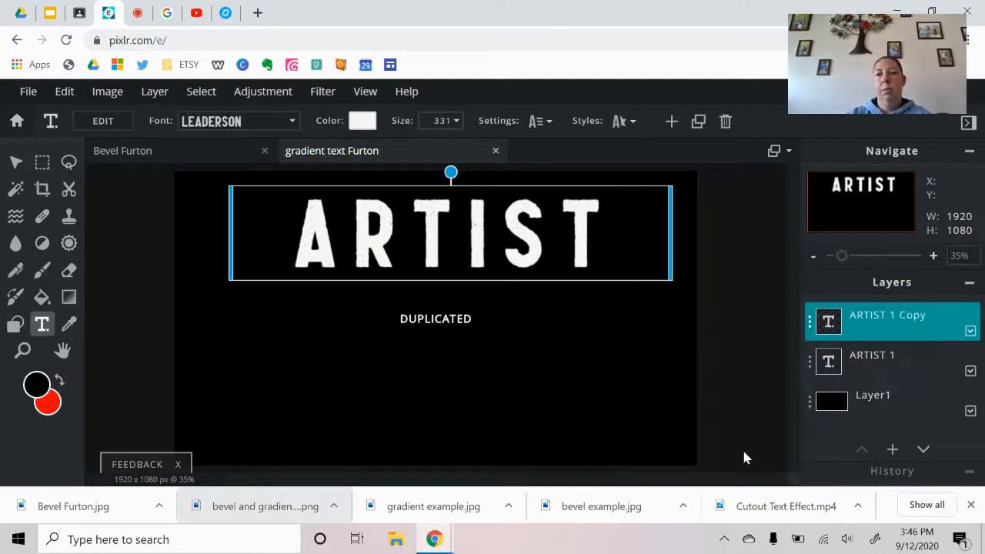
- Rename the copied text layer ARTIST 2 and duplicate it
click(811, 323)
click(736, 220)
drag(736, 221, 691, 222)
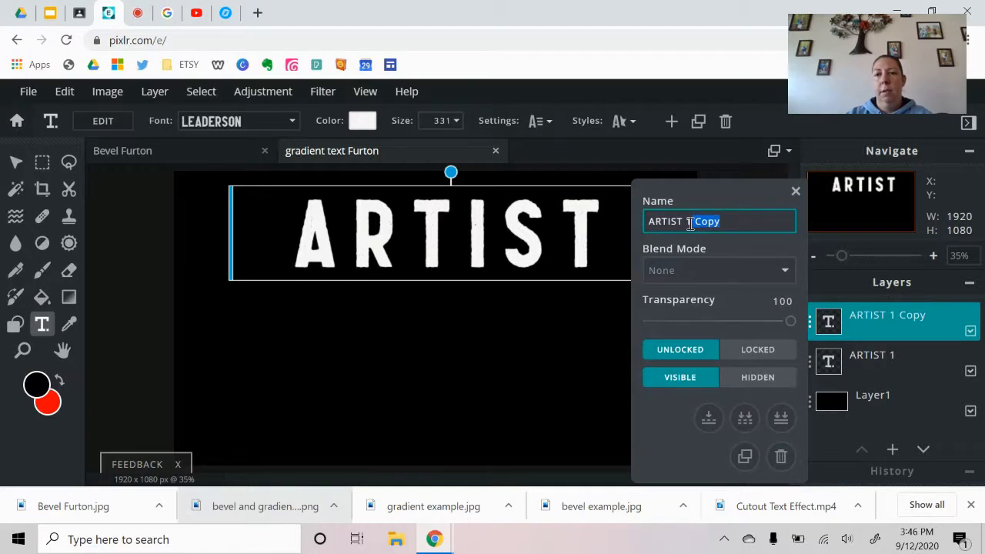
text(2)
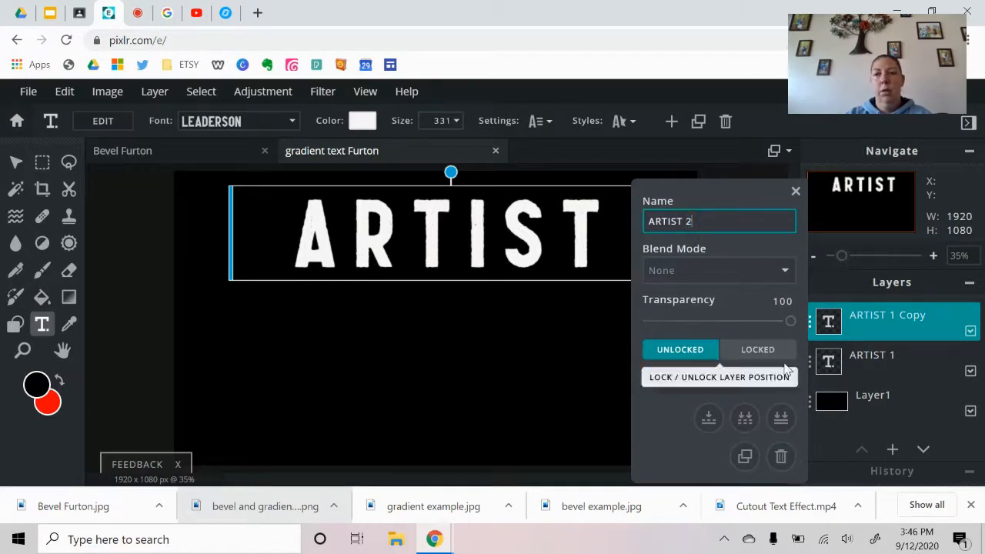
click(744, 457)
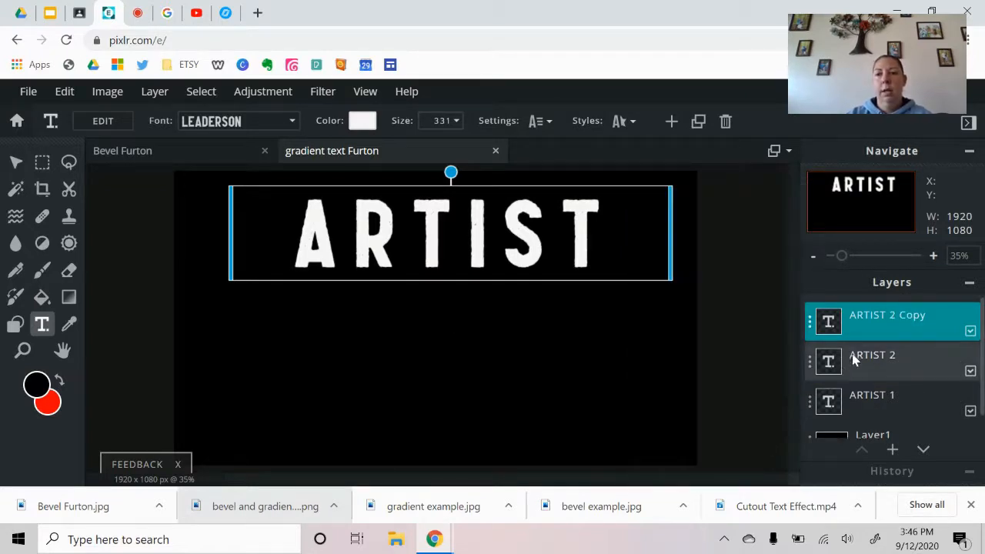
- Rename the copy of ARTIST 2 as ARTIST 3, then make ARTIST 2 the active layer
click(811, 323)
click(715, 220)
drag(715, 220, 687, 221)
text(3)
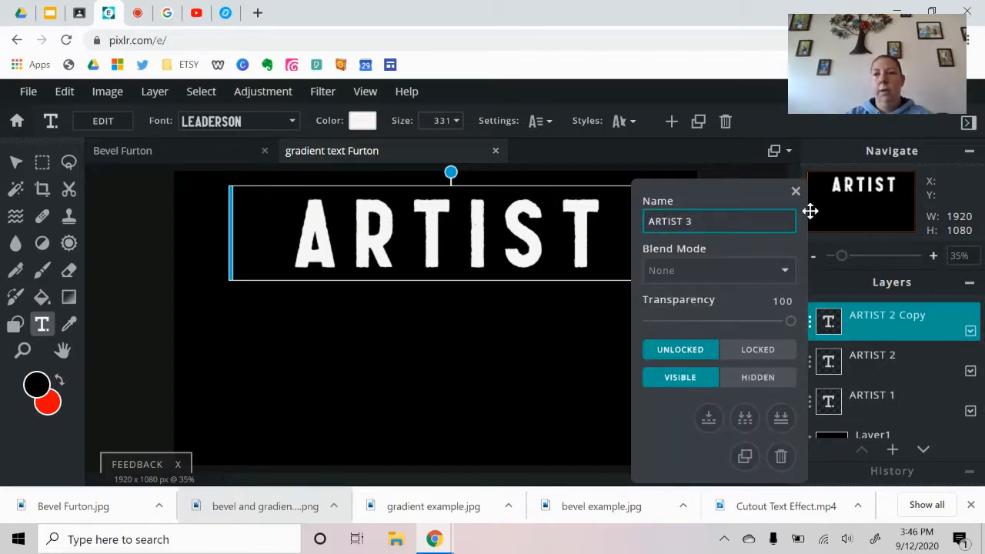
click(795, 191)
click(893, 358)
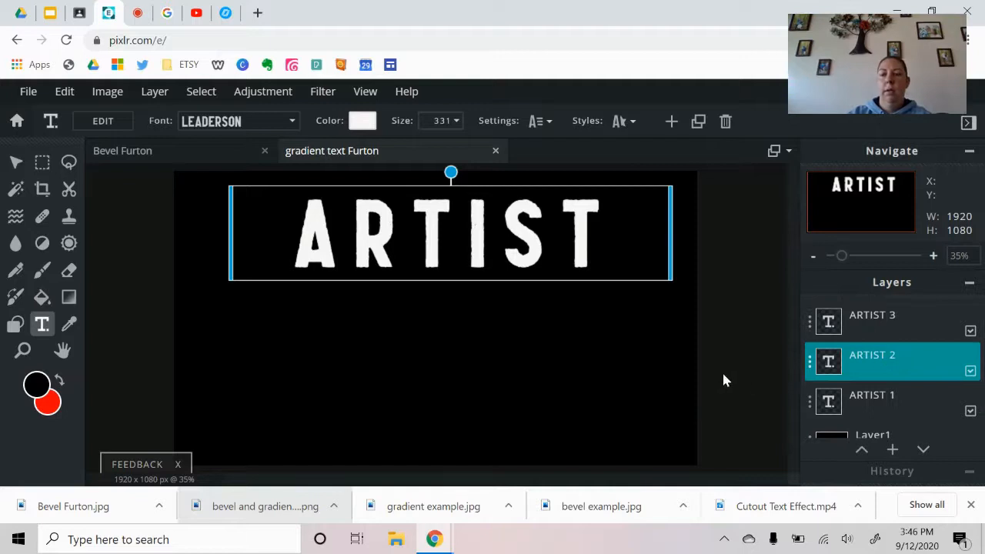
- Move the ARTIST 2 text straight down so it sits just below the ARTIST 1 text
key(Down)
key(Down)
key(Down)
key(Down)
key(Down)
key(Down)
key(Down)
key(Down)
key(Down)
key(Down)
key(Down)
key(Down)
key(Down)
key(Down)
key(Down)
key(Down)
key(Down)
key(Down)
key(Down)
key(Down)
key(Down)
key(Down)
key(Down)
key(Down)
key(Down)
key(Down)
key(Down)
key(Down)
key(Down)
key(Down)
key(Down)
key(Down)
key(Down)
key(Down)
key(Down)
key(Down)
key(Down)
key(Down)
key(Down)
key(Down)
key(Down)
key(Down)
key(Down)
key(Down)
key(Down)
key(Down)
key(Down)
key(Down)
key(Down)
key(Down)
key(Down)
key(Down)
key(Down)
key(Down)
key(Down)
key(Down)
key(Down)
key(Down)
key(Down)
key(Down)
key(Down)
key(Down)
key(Down)
key(Down)
key(Down)
key(Down)
key(Down)
key(Down)
key(Down)
key(Down)
key(Down)
key(Down)
key(Down)
key(Down)
key(Down)
key(Down)
key(Down)
key(Down)
key(Down)
key(Down)
key(Down)
key(Down)
key(Down)
key(Down)
- Make ARTIST 3 the active layer and move its text straight down from the ARTIST 1 text toward the lower canvas
click(933, 320)
key(Down)
key(Down)
key(Down)
key(Down)
key(Down)
key(Down)
key(Down)
key(Down)
key(Down)
key(Down)
key(Down)
key(Down)
key(Down)
key(Down)
key(Down)
key(Down)
key(Down)
key(Down)
key(Down)
key(Down)
key(Down)
key(Down)
key(Down)
key(Down)
key(Down)
key(Down)
key(Down)
key(Down)
key(Down)
key(Down)
key(Down)
key(Down)
key(Down)
key(Down)
key(Down)
key(Down)
key(Down)
key(Down)
key(Down)
key(Down)
key(Down)
key(Down)
key(Down)
key(Down)
key(Down)
key(Down)
key(Down)
key(Down)
key(Down)
key(Down)
key(Down)
key(Down)
key(Down)
key(Down)
key(Down)
key(Down)
key(Down)
key(Down)
key(Down)
key(Down)
key(Down)
key(Down)
key(Down)
key(Down)
key(Down)
key(Down)
key(Down)
key(Down)
key(Down)
key(Down)
key(Down)
key(Down)
key(Down)
key(Down)
key(Down)
key(Down)
key(Down)
key(Down)
key(Down)
key(Down)
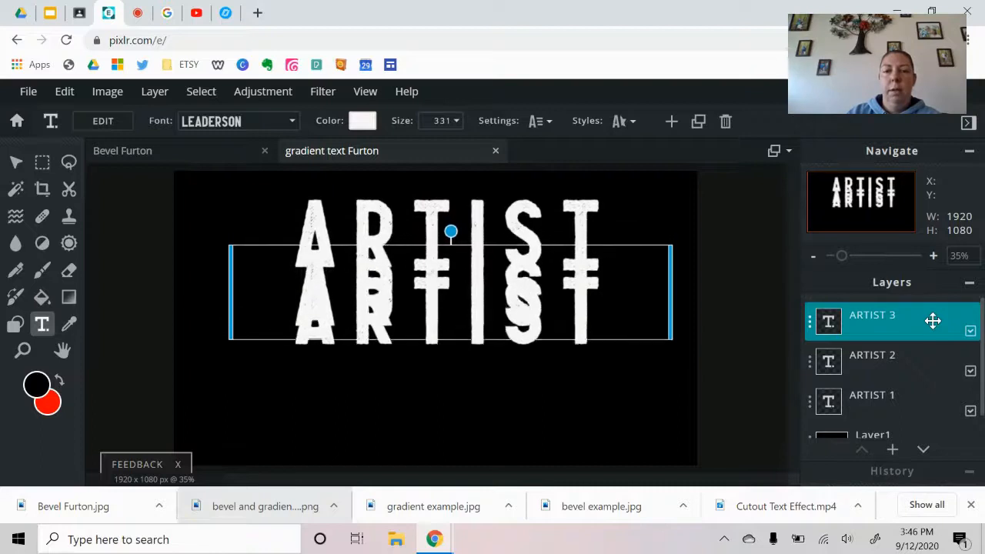
- Move the ARTIST 3 text straight down until it sits just below the ARTIST 2 text, then deselect it
key(Down)
key(Down)
key(Down)
key(Down)
key(Down)
key(Down)
key(Down)
key(Down)
key(Down)
key(Down)
key(Down)
key(Down)
key(Down)
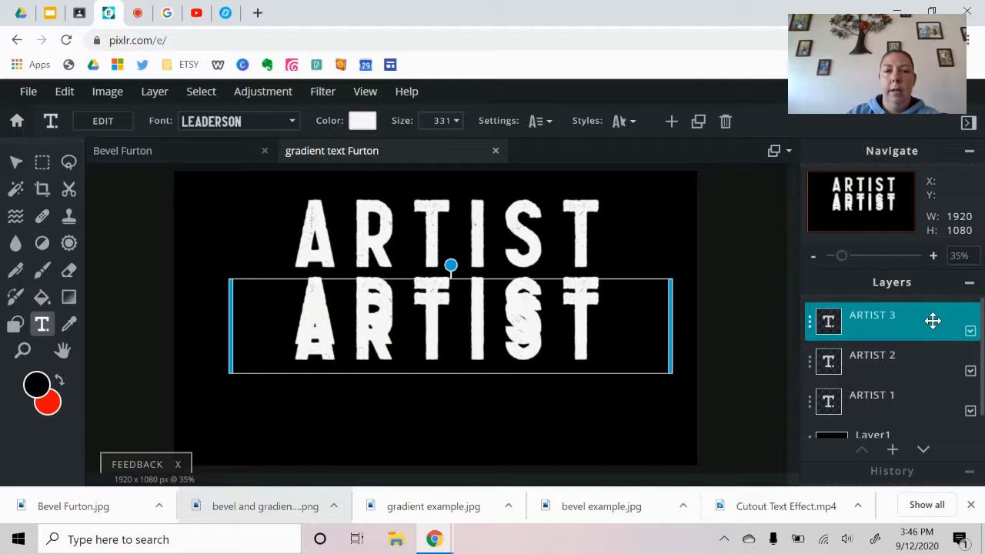
key(Down)
key(Down)
key(Down)
key(Down)
key(Down)
key(Down)
key(Down)
key(Down)
key(Down)
key(Down)
key(Down)
key(Down)
key(Down)
key(Down)
key(Down)
key(Down)
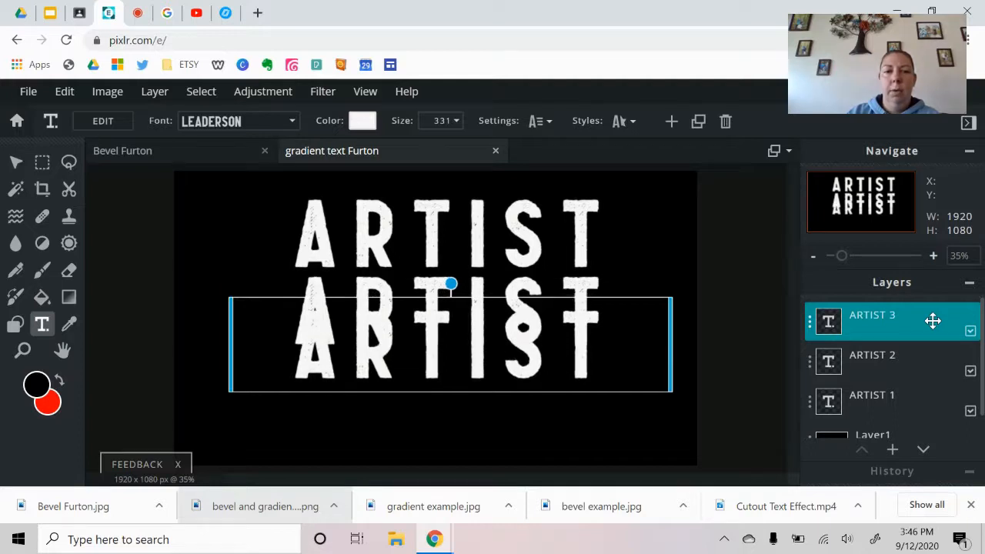
key(Down)
key(Down)
key(Down)
key(Down)
key(Down)
key(Down)
key(Down)
key(Down)
key(Down)
key(Down)
key(Down)
key(Down)
key(Down)
key(Down)
key(Down)
key(Down)
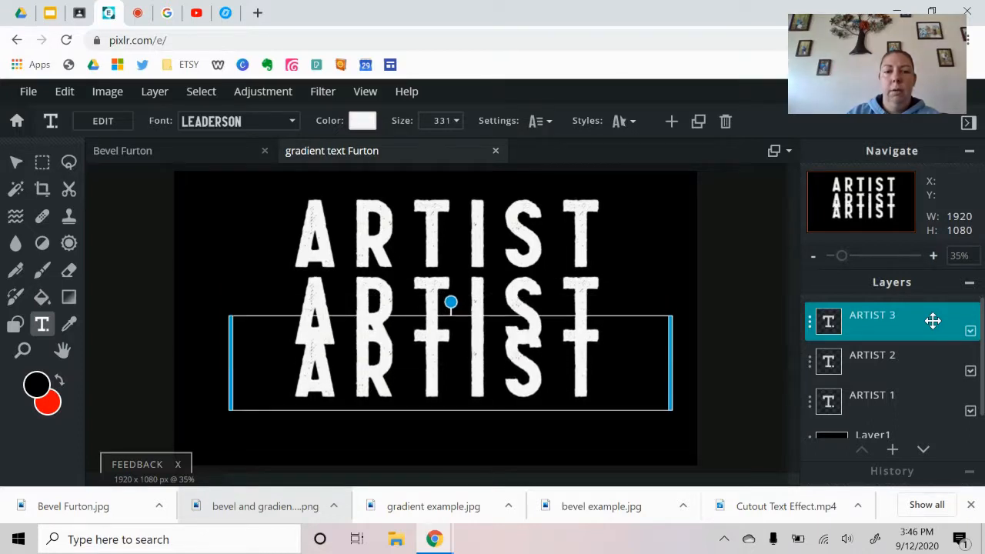
key(Down)
key(Down)
key(Down)
key(Down)
key(Down)
key(Down)
key(Down)
key(Down)
key(Down)
key(Down)
key(Down)
key(Down)
key(Down)
key(Down)
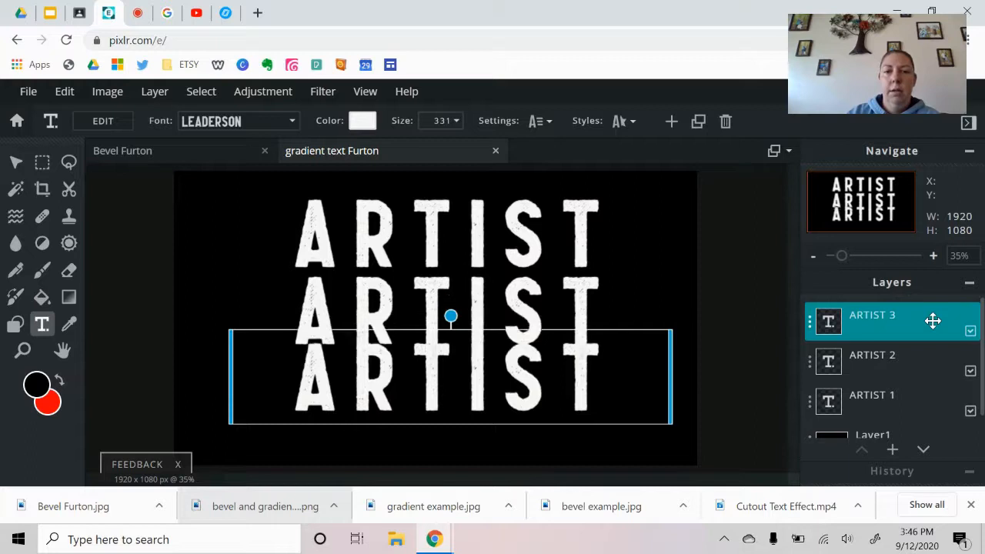
key(Down)
key(Down)
key(Down)
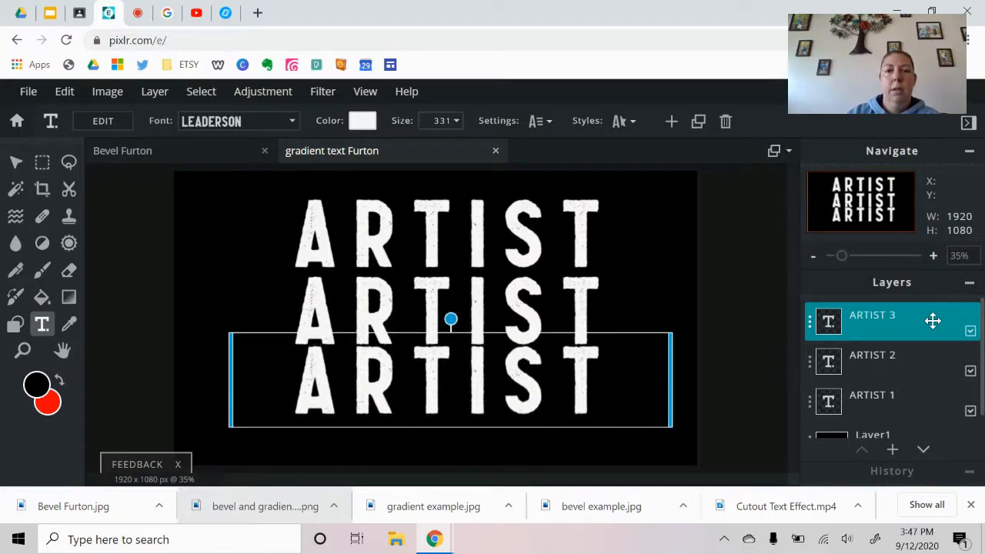
key(Down)
key(Down)
key(Down)
key(Down)
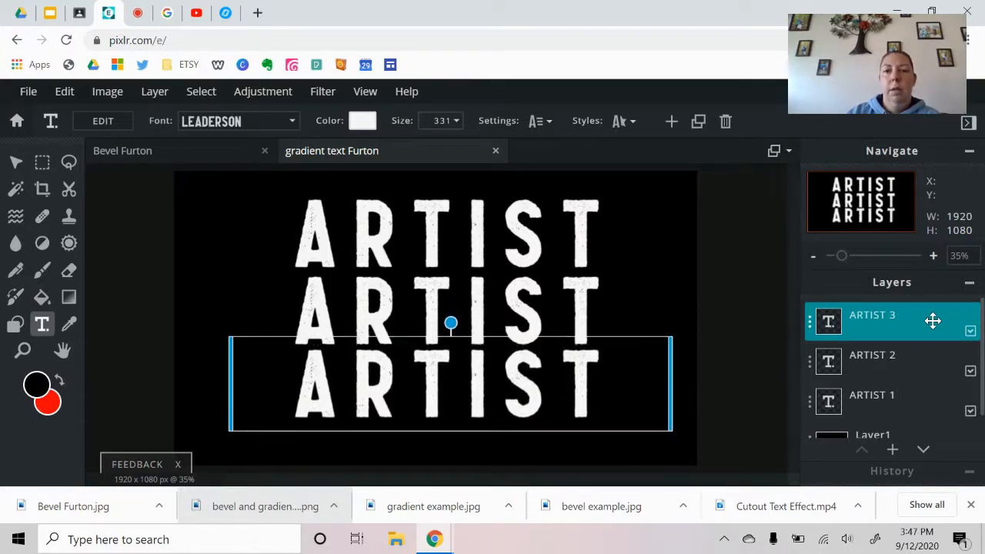
key(Down)
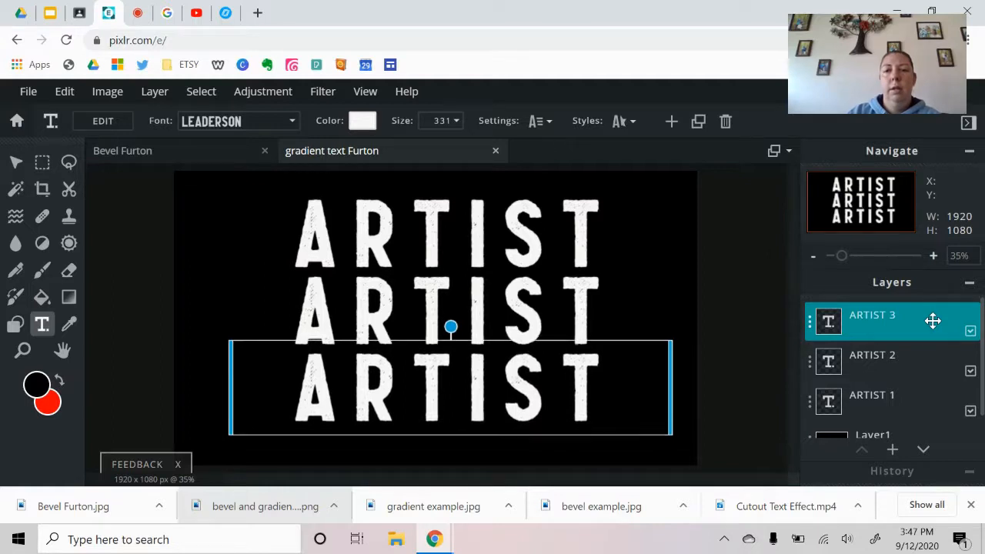
click(736, 383)
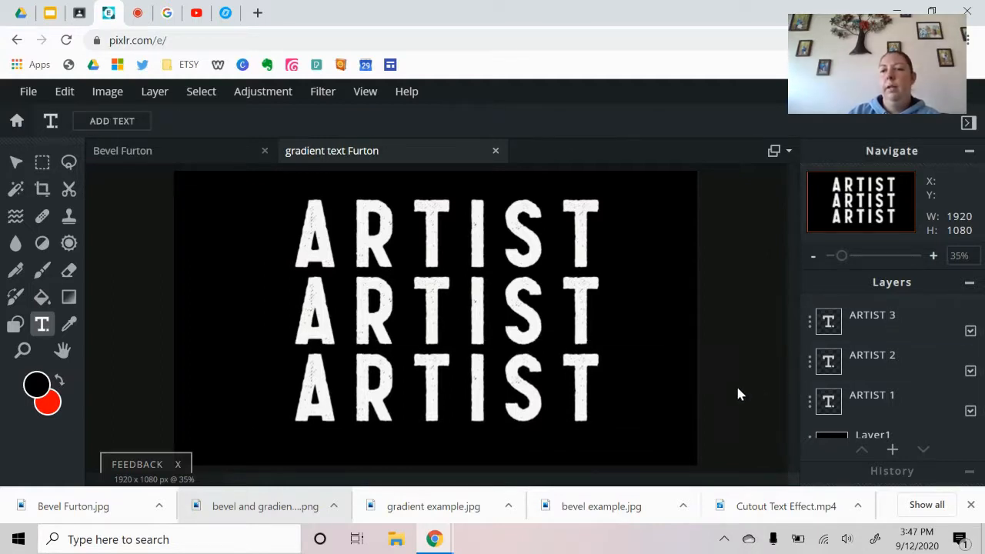
- Rasterize the ARTIST 1, ARTIST 2 and ARTIST 3 text layers one after another
click(881, 409)
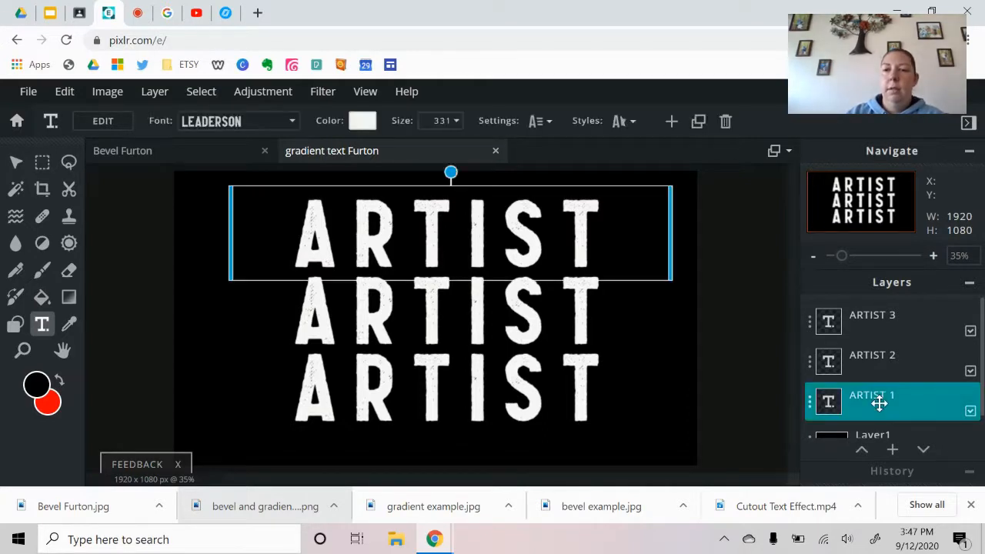
click(145, 97)
click(193, 227)
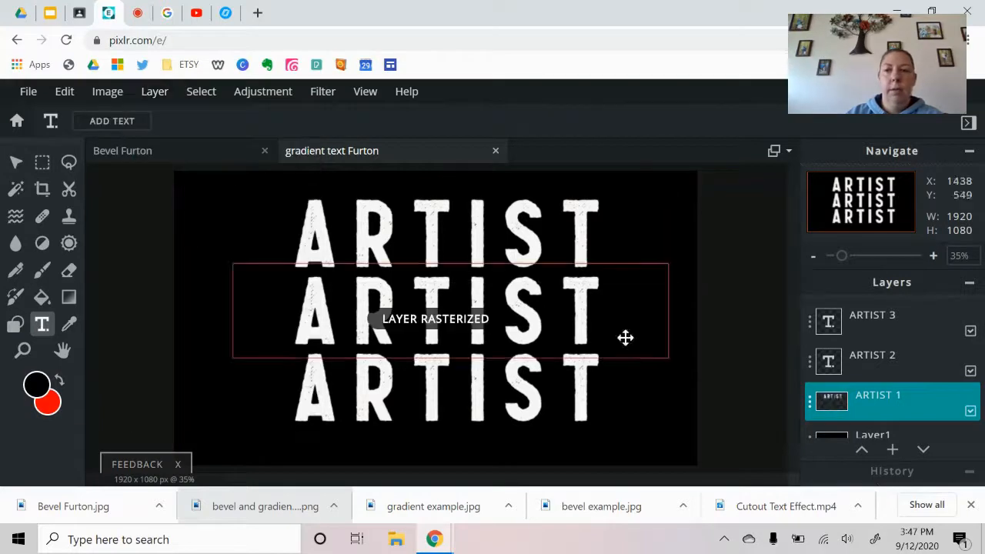
click(870, 359)
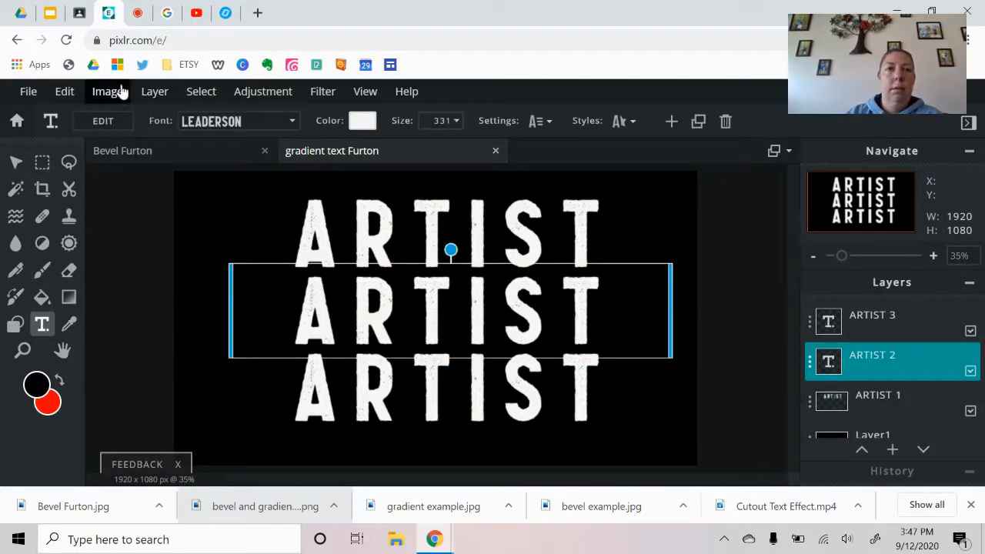
click(149, 92)
click(161, 226)
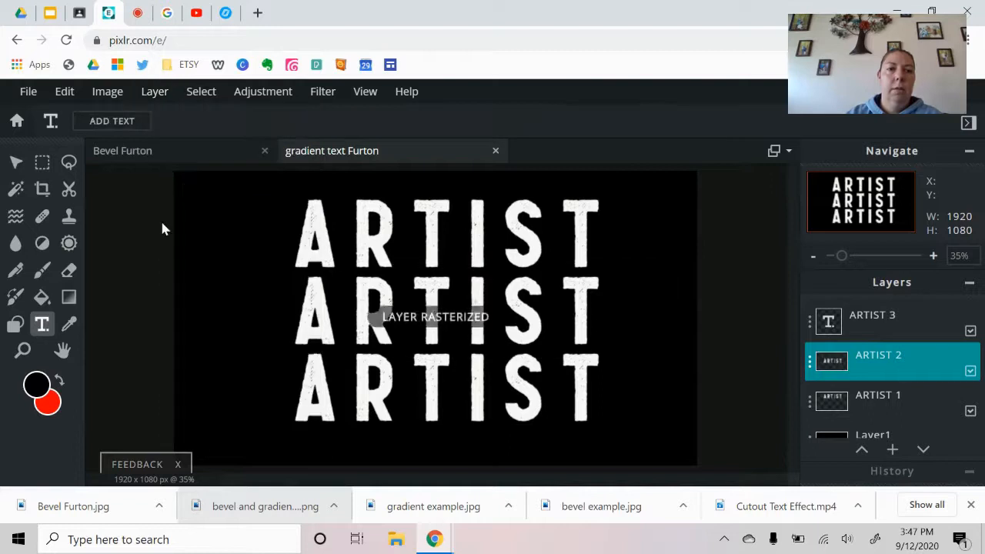
click(933, 323)
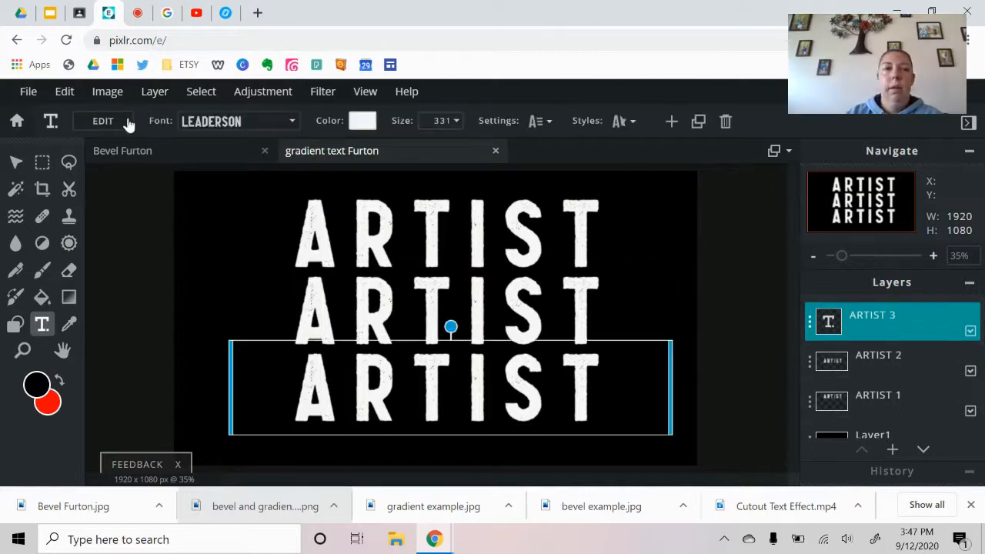
click(154, 92)
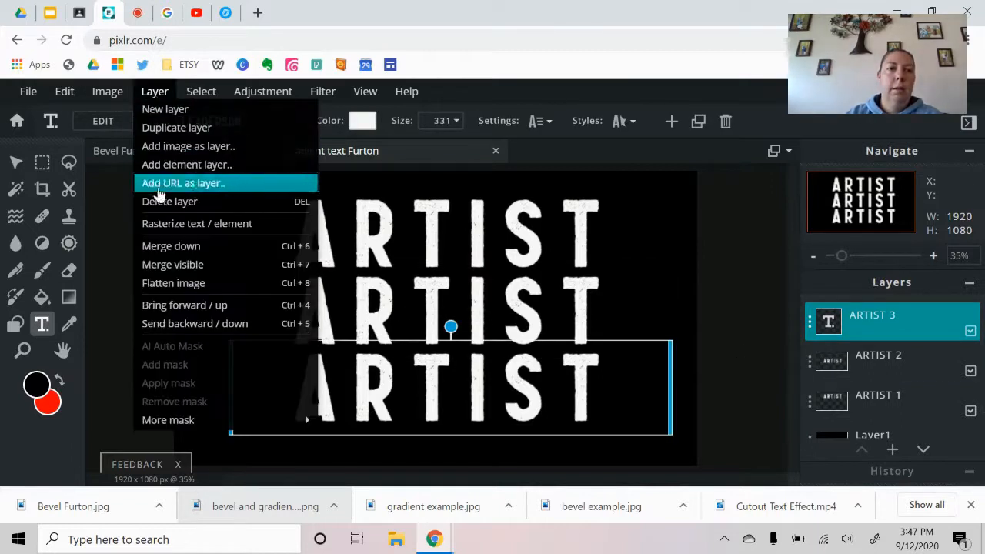
click(162, 223)
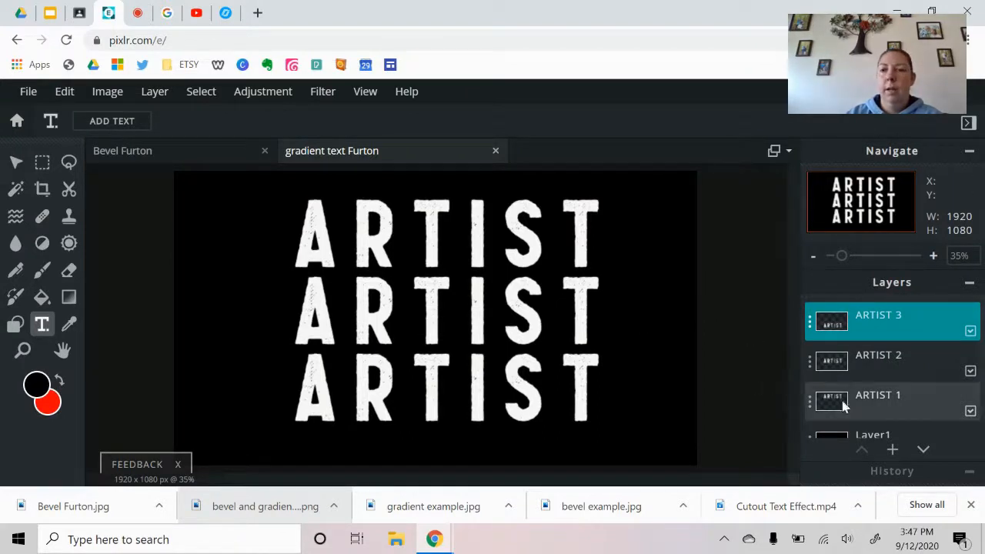
- Select the lettering pixels of the ARTIST 1 layer
click(881, 402)
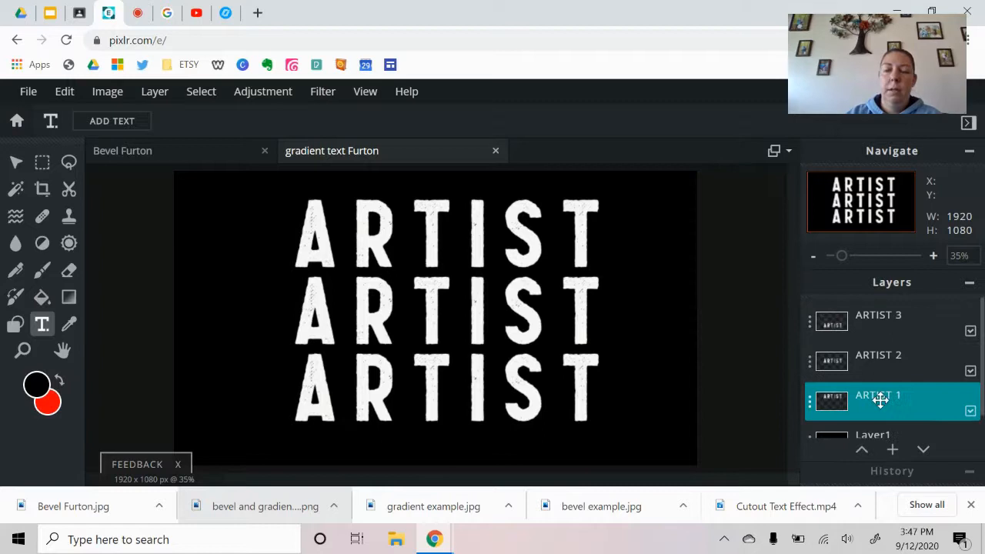
click(198, 93)
click(204, 129)
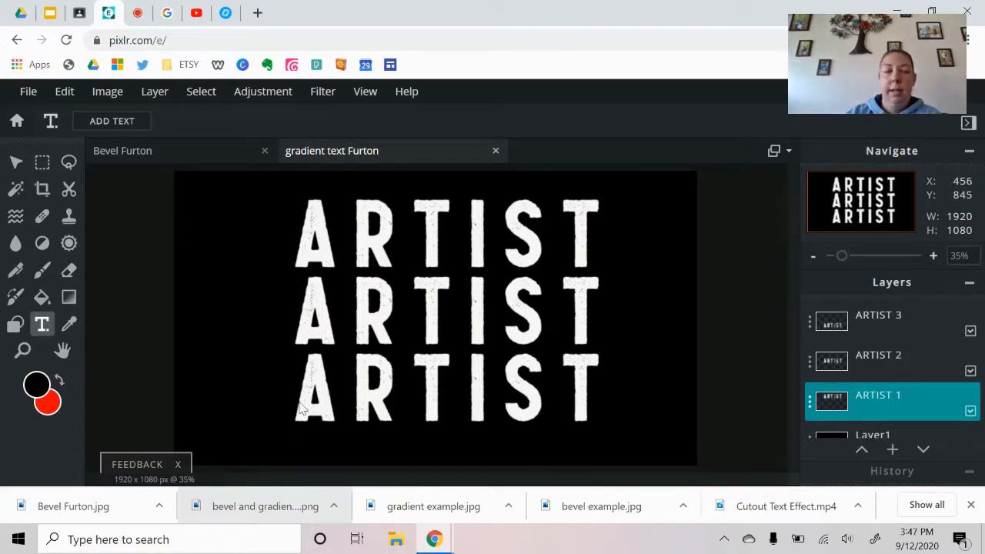
- Set up the Gradient tool with the magenta-to-cyan preset for a linear gradient
click(69, 303)
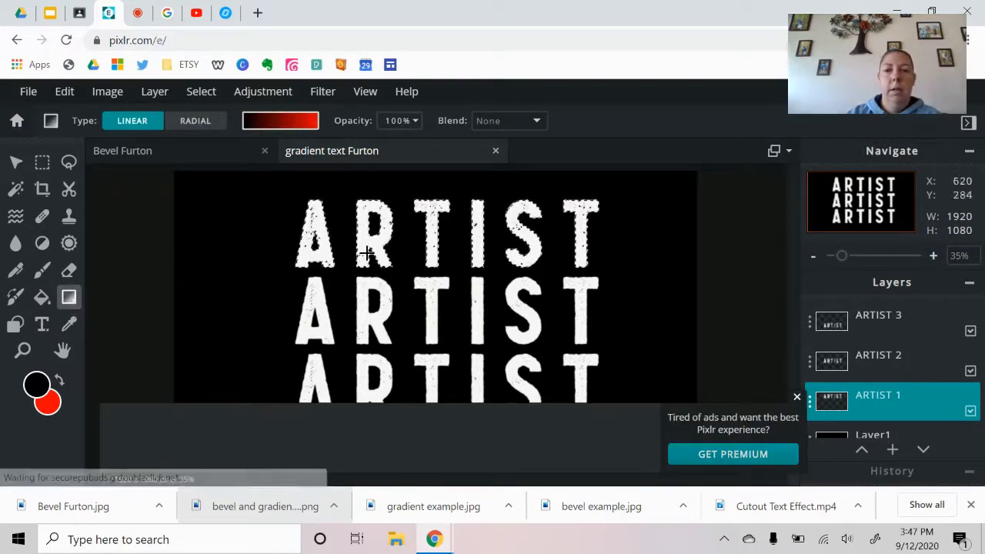
click(305, 120)
scroll(368, 333, down, 3)
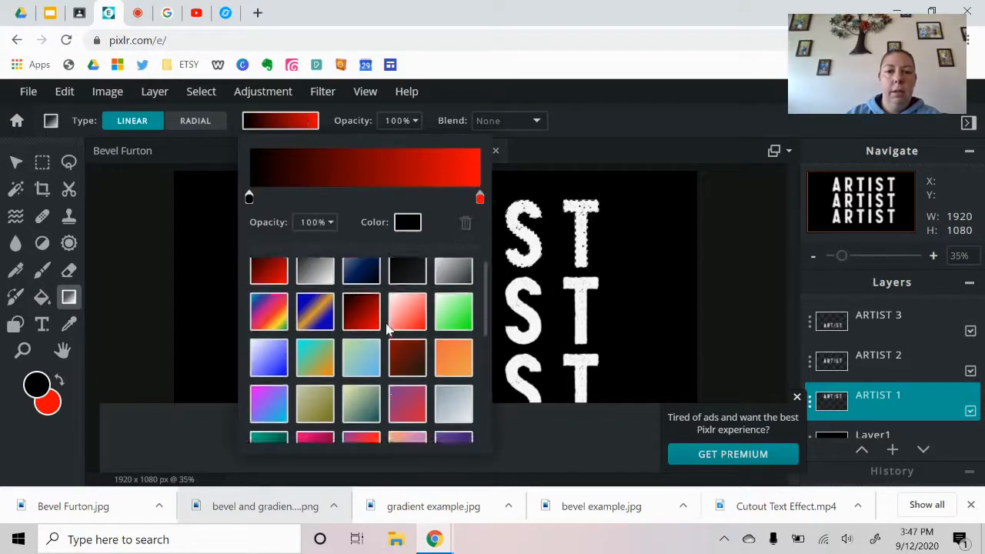
scroll(374, 328, down, 5)
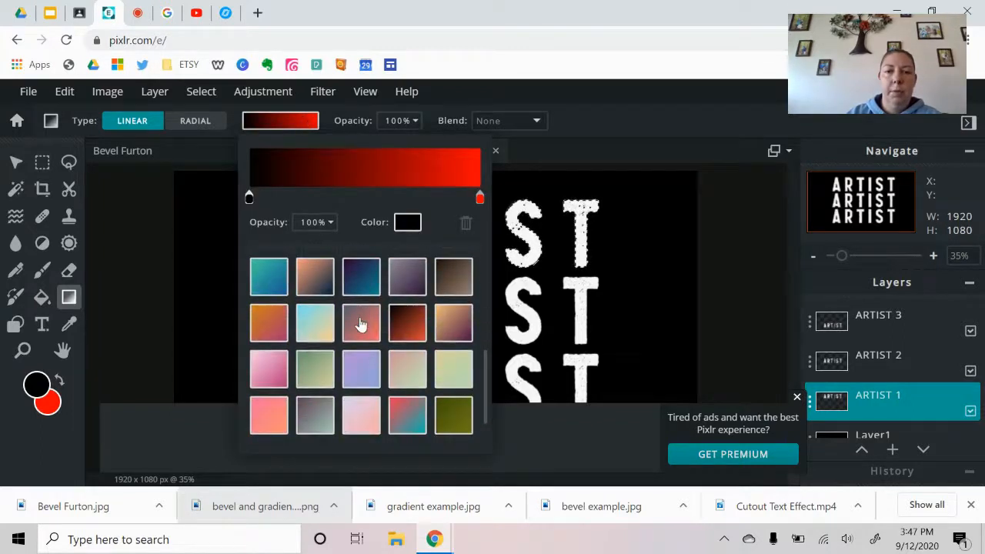
scroll(341, 319, up, 3)
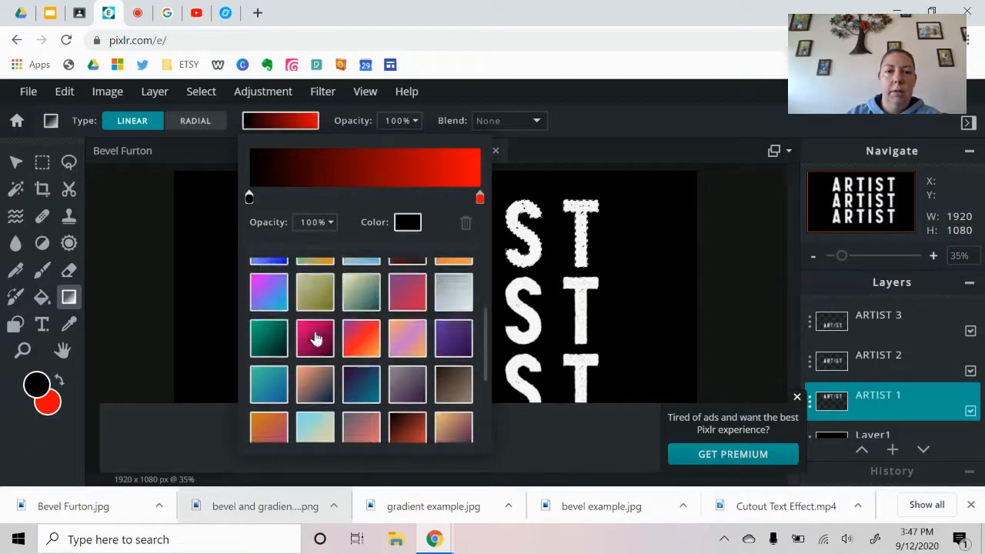
click(269, 309)
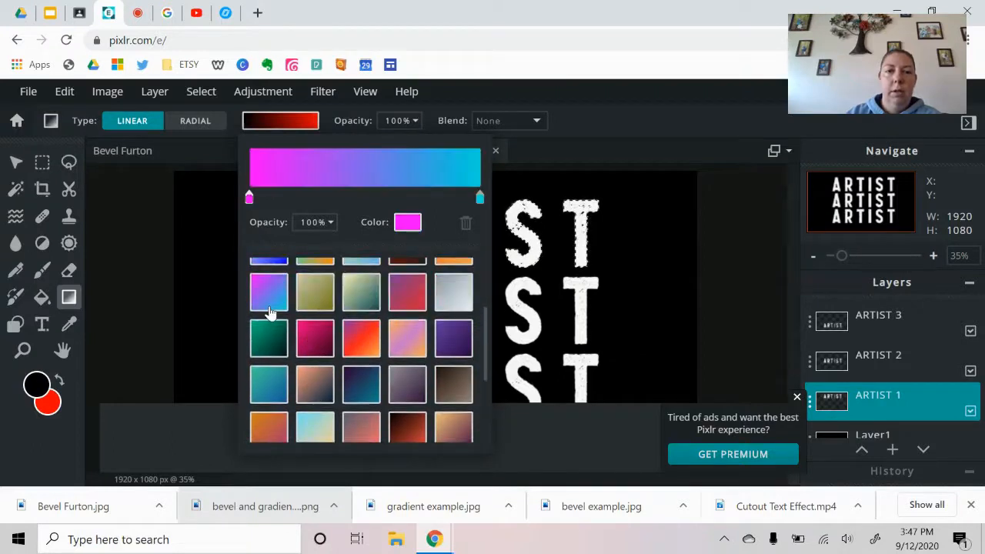
click(324, 117)
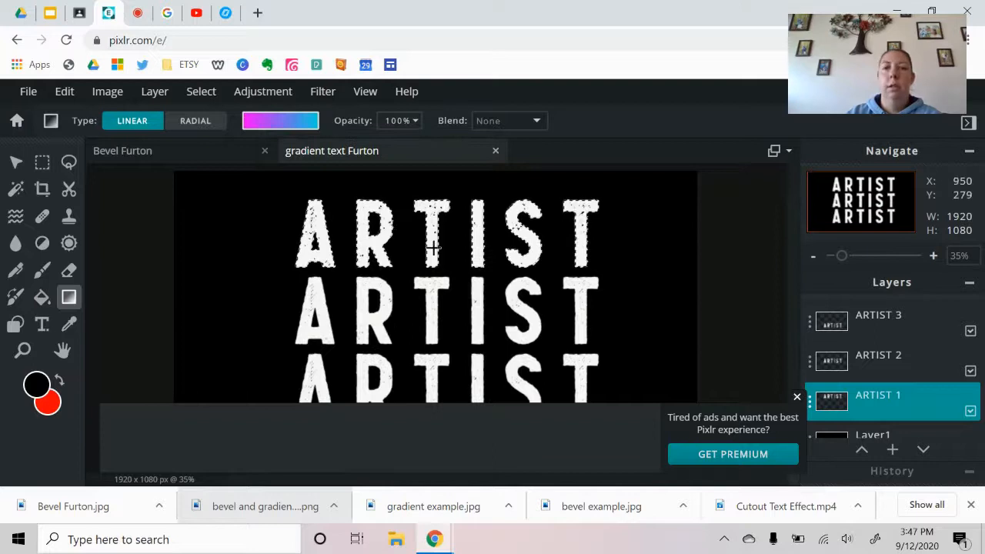
- Fill the selected ARTIST 1 lettering with the gradient horizontally from magenta to blue, clear the selection and make ARTIST 2 the active layer
drag(270, 244, 689, 237)
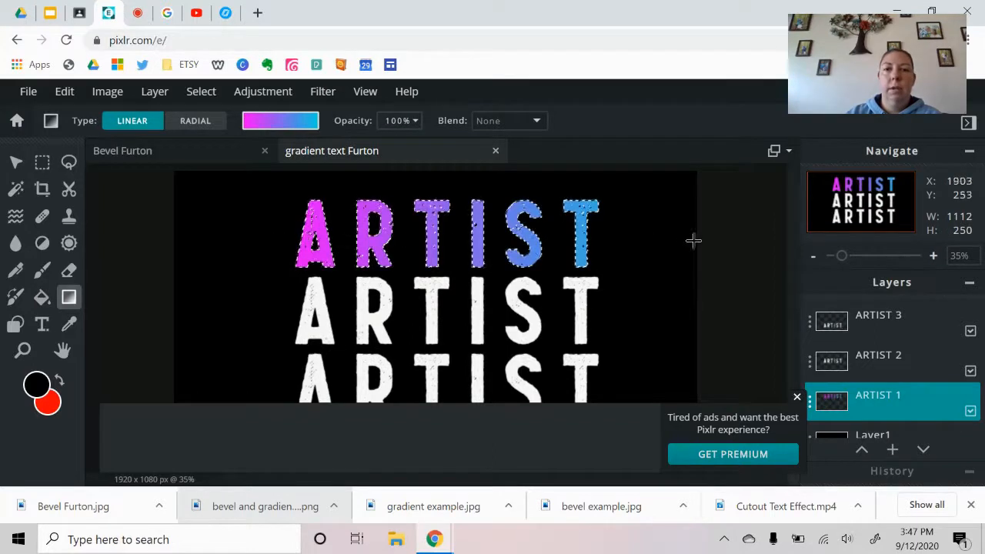
key(ctrl+d)
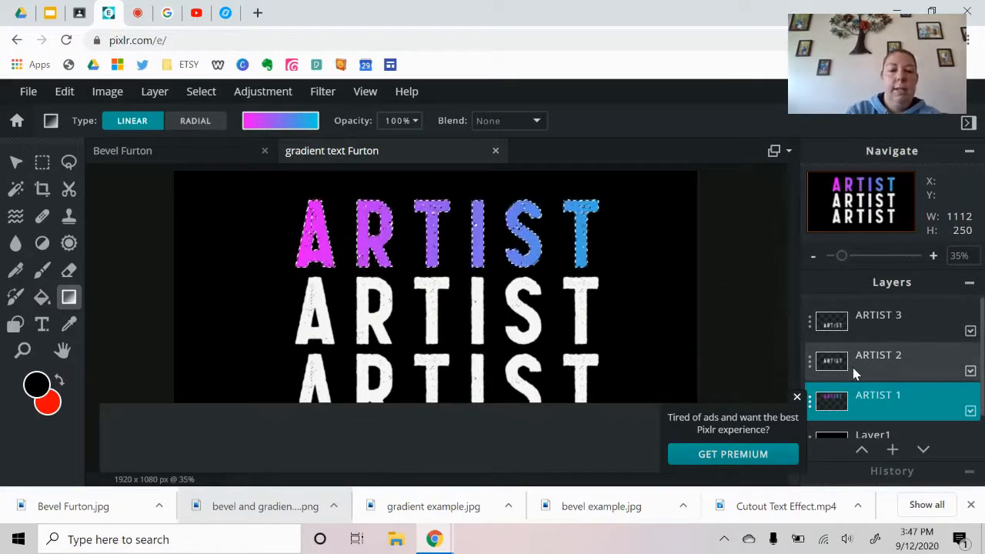
click(854, 373)
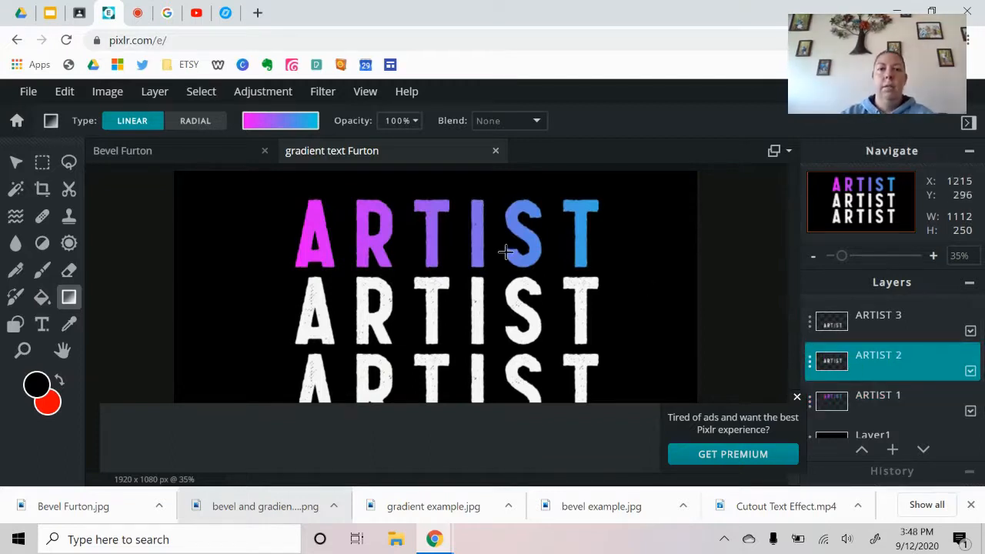
click(151, 94)
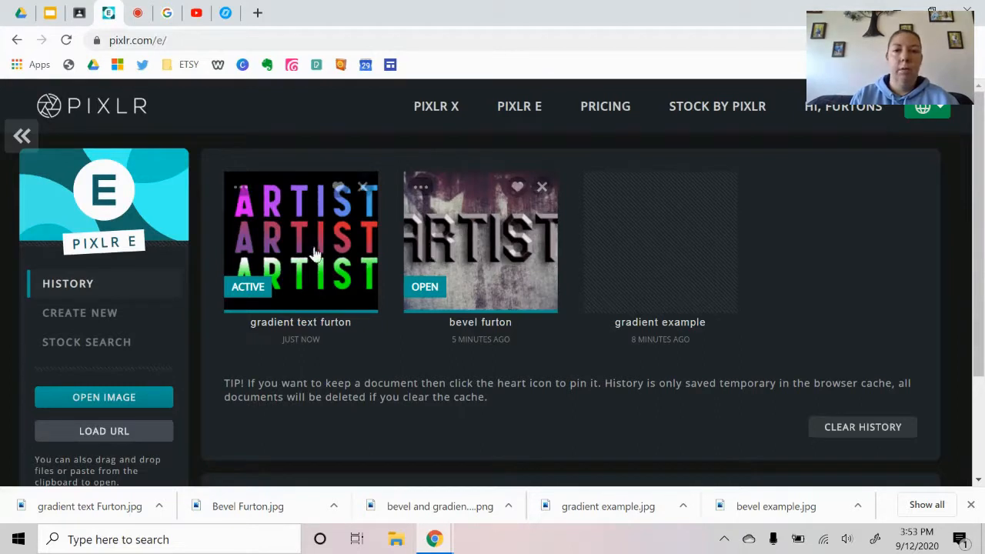
- Create a new Full HD image named "Bevel and gradient text" followed by the author's surname
click(104, 317)
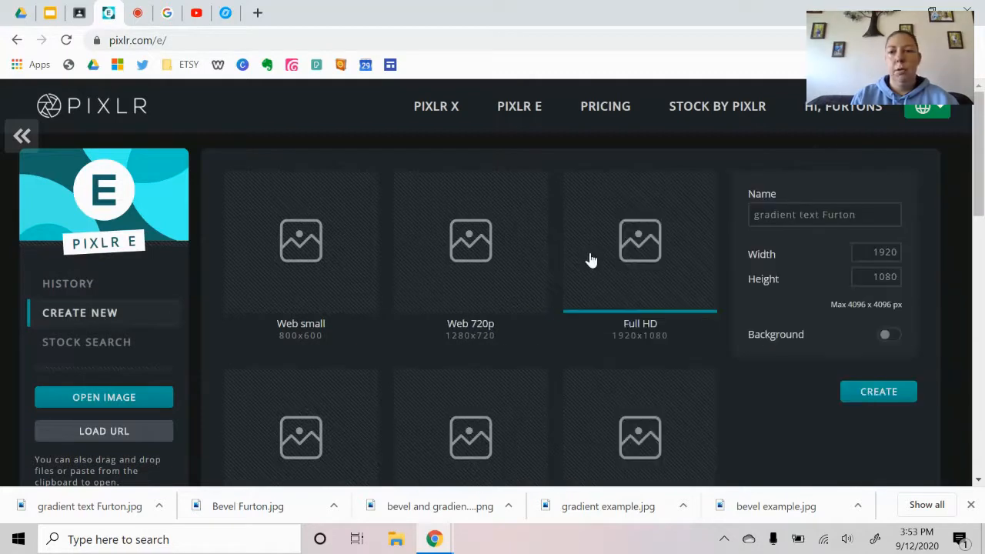
triple_click(783, 216)
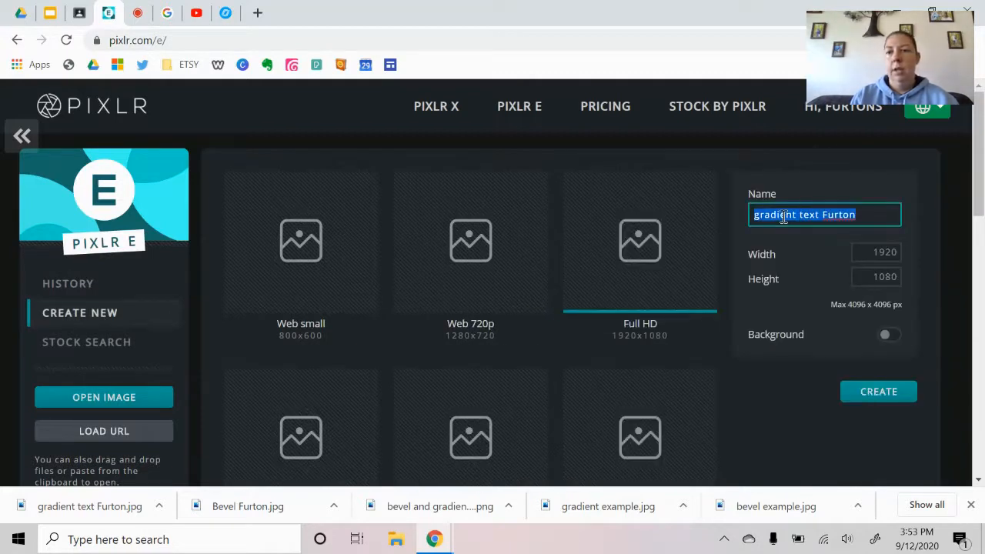
text(Bevel)
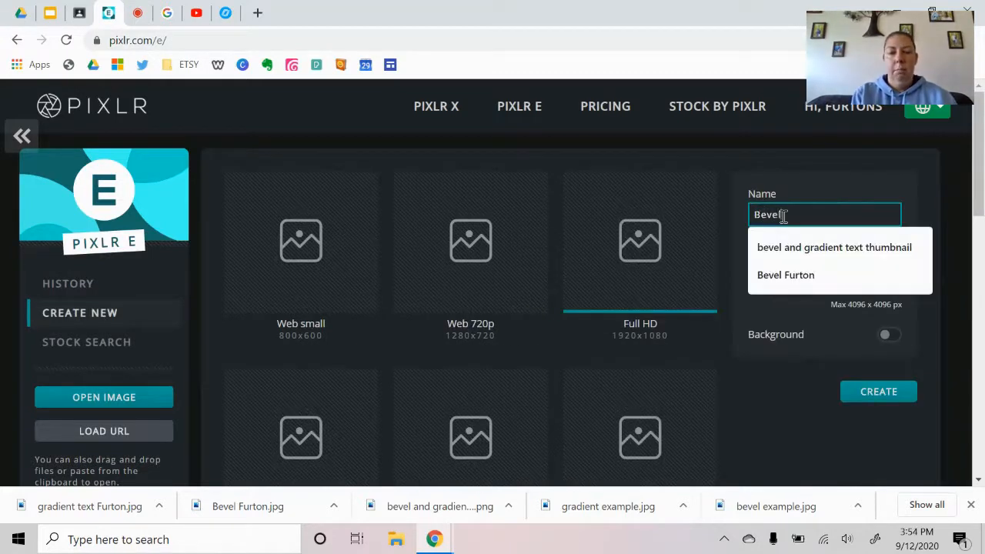
text( and gradient te)
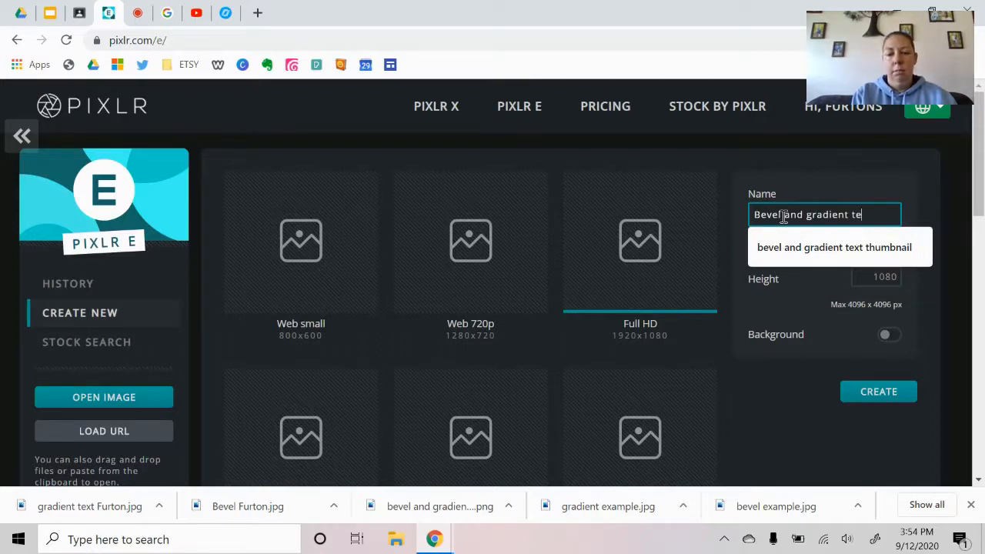
text(xt Furton)
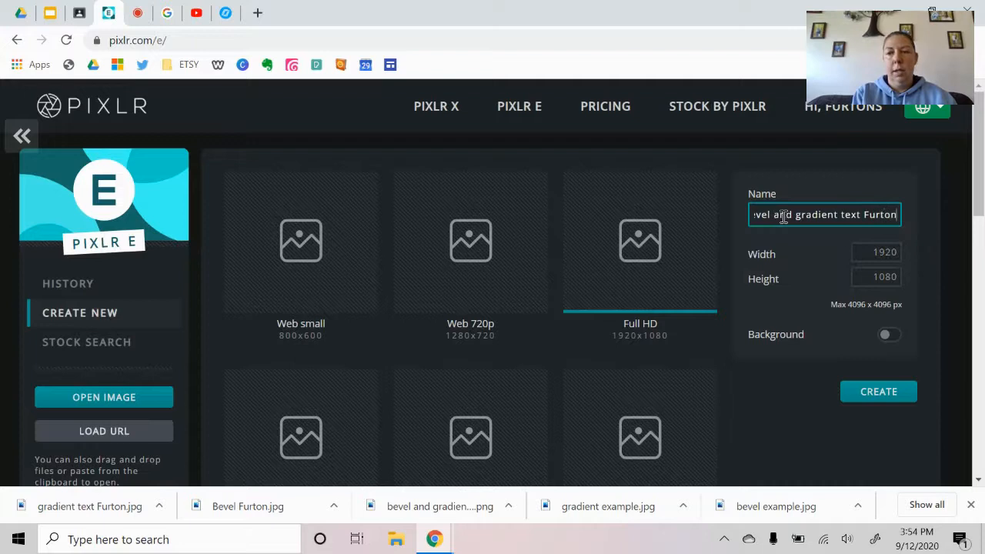
click(913, 402)
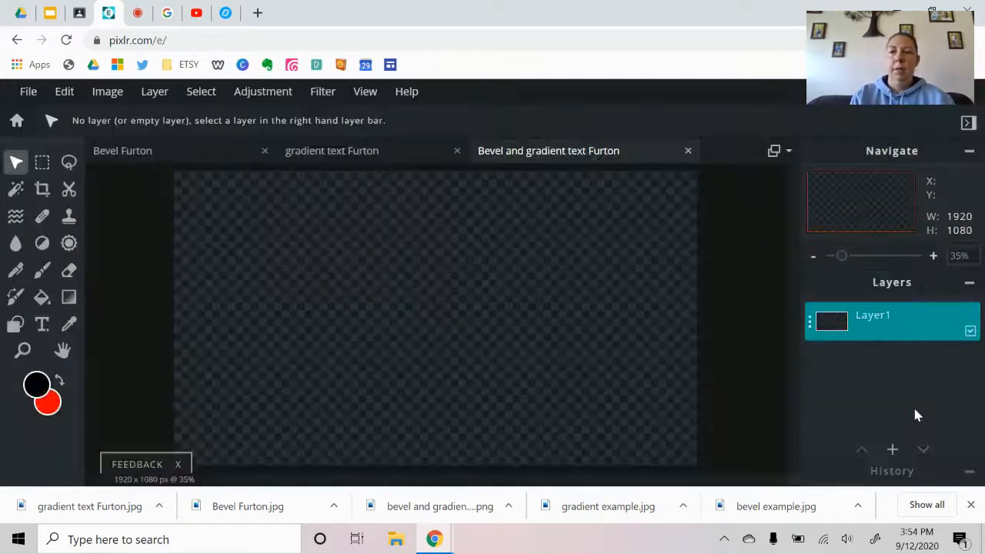
- Add the saved Bevel JPG image from the Downloads folder as a new layer
click(892, 450)
click(696, 307)
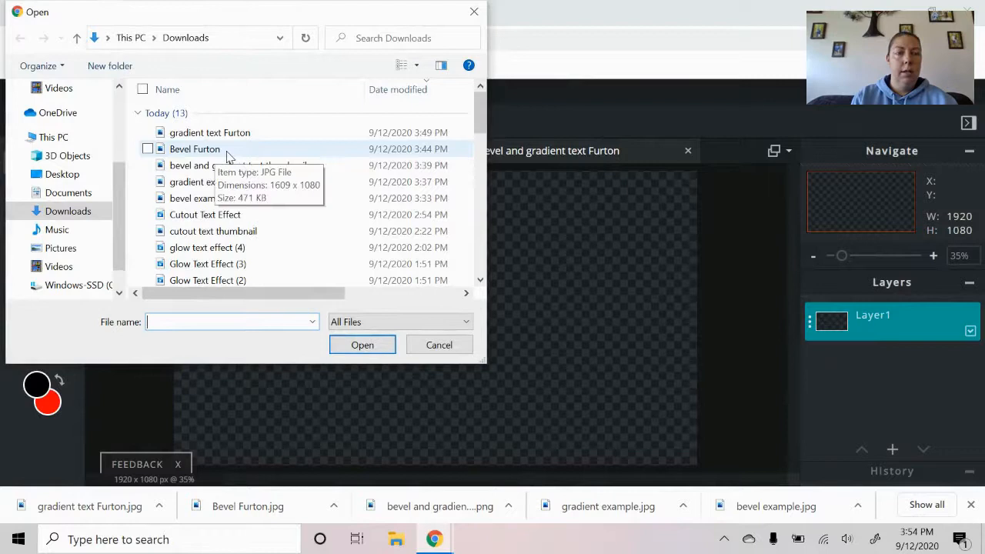
double_click(227, 152)
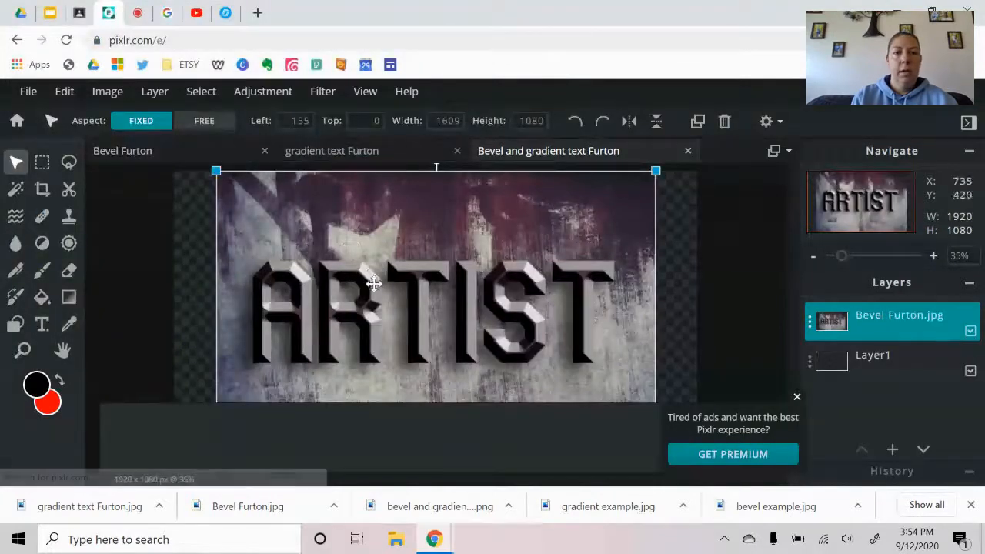
- Shrink the Bevel image to about 896 × 601 px, place it against the canvas's left edge, and dismiss the premium ad
drag(216, 170, 438, 313)
drag(528, 357, 273, 267)
drag(391, 227, 419, 209)
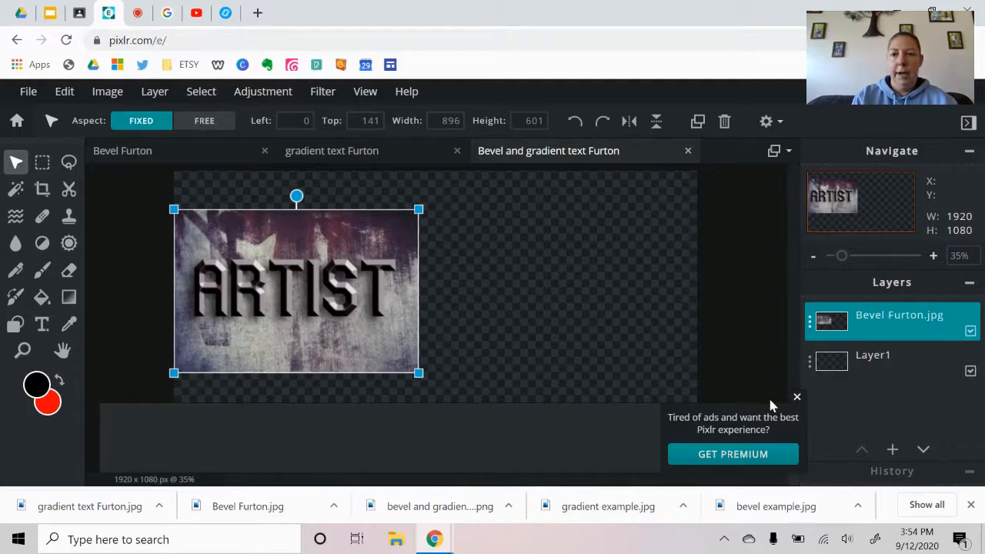
click(797, 400)
click(748, 377)
- Add the saved gradient text image from the Downloads folder as a new layer
click(893, 449)
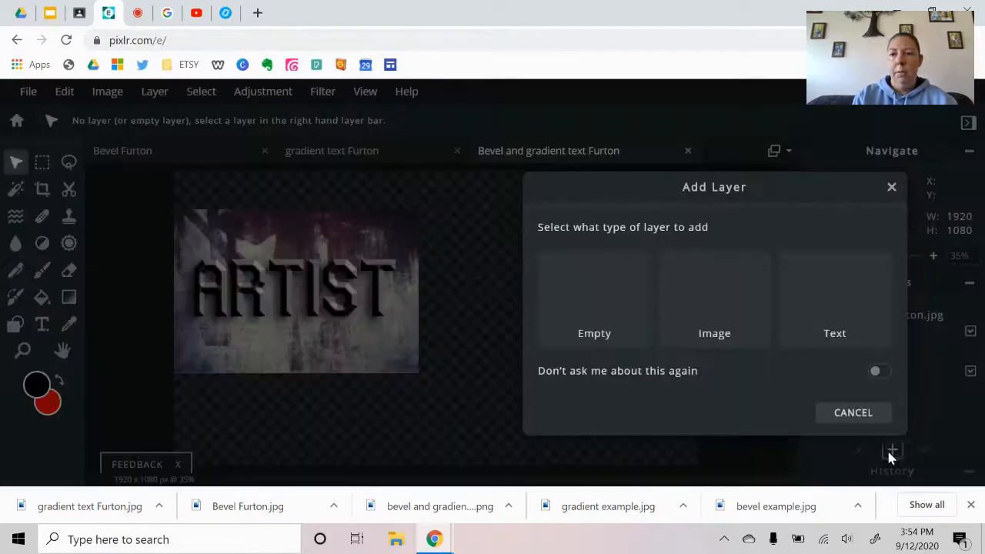
click(732, 296)
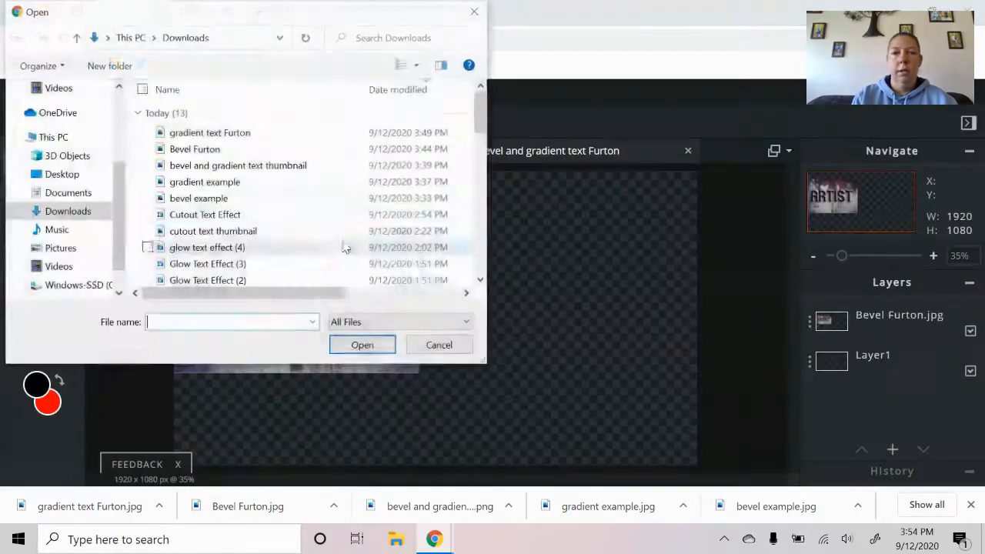
double_click(241, 133)
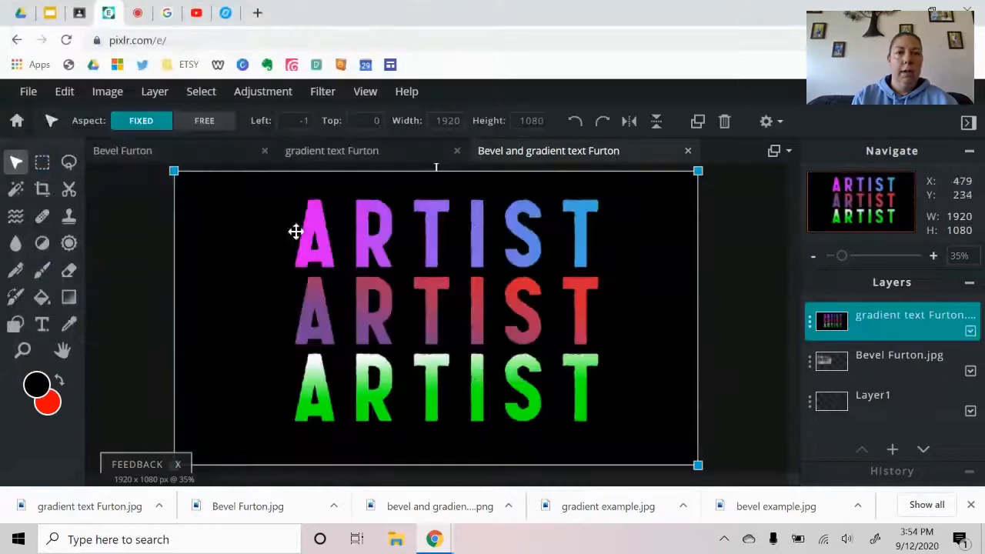
- Shrink the gradient text image to about 1020 × 574 px and place it directly beside the Bevel image against the canvas's right edge
drag(175, 170, 421, 280)
drag(492, 396, 497, 302)
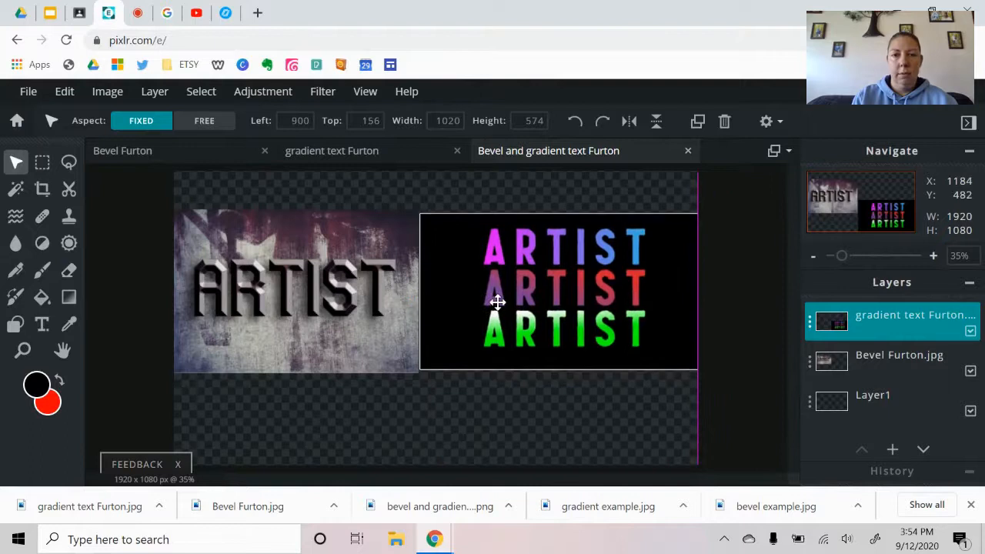
click(732, 292)
- Crop the empty areas above and below the two images, leaving a canvas of about 1920 × 563 px
click(44, 191)
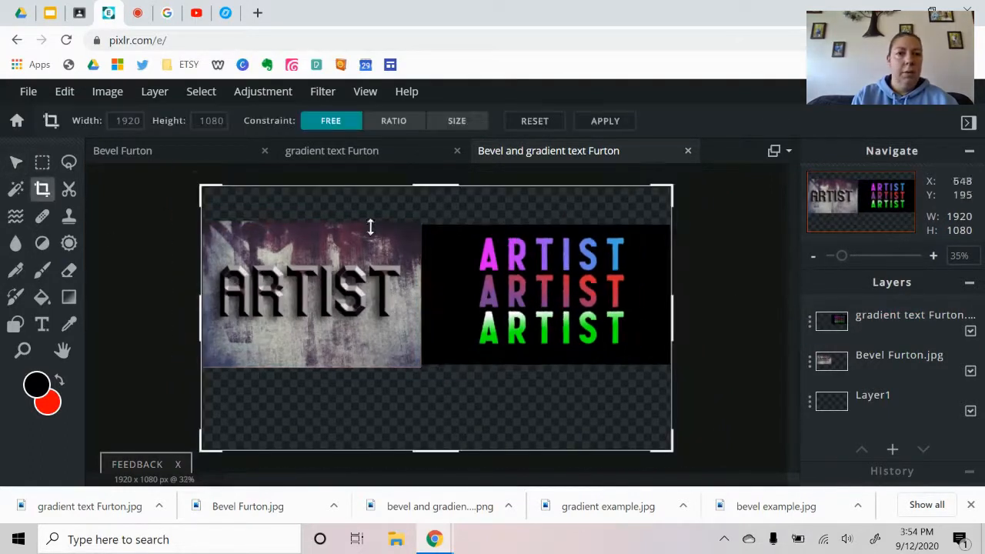
drag(436, 189, 437, 226)
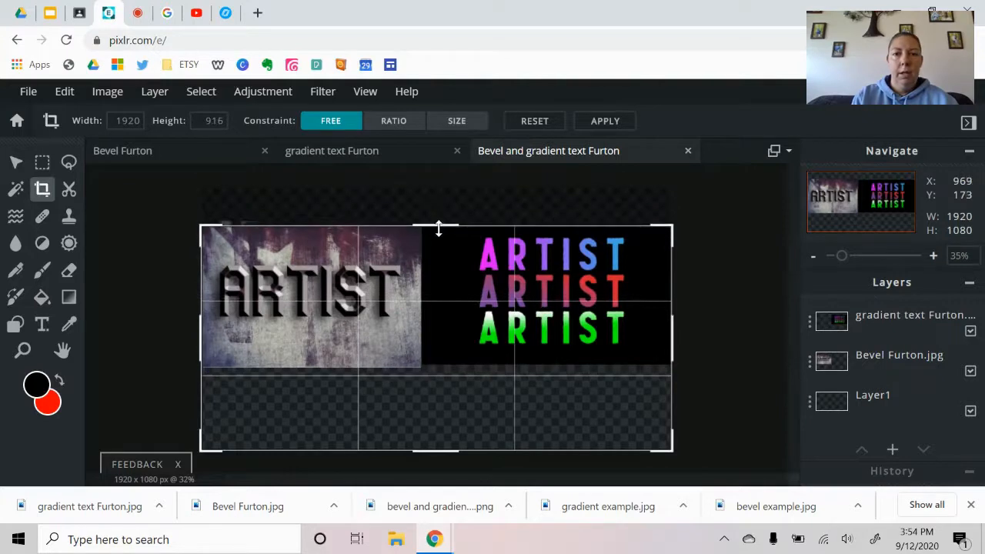
drag(435, 450, 439, 366)
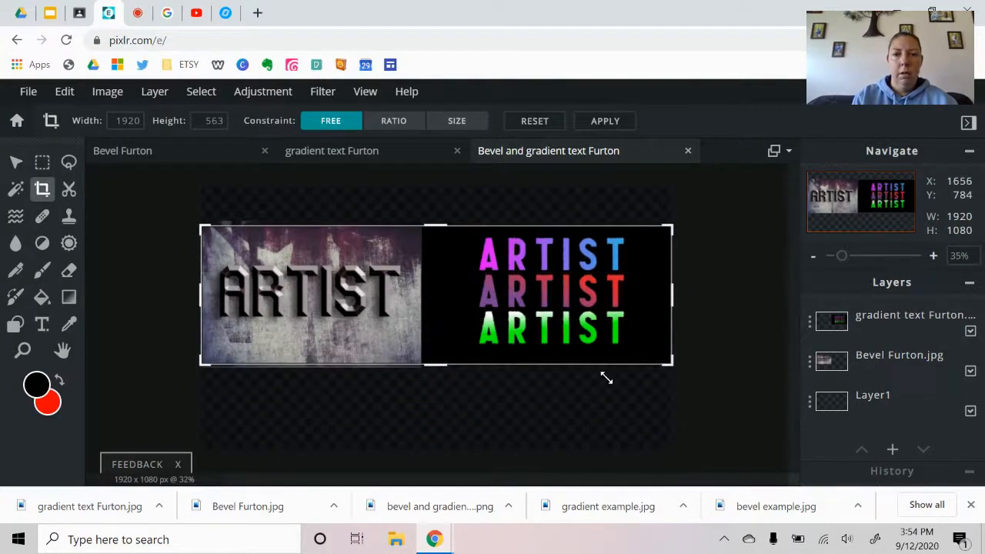
key(Return)
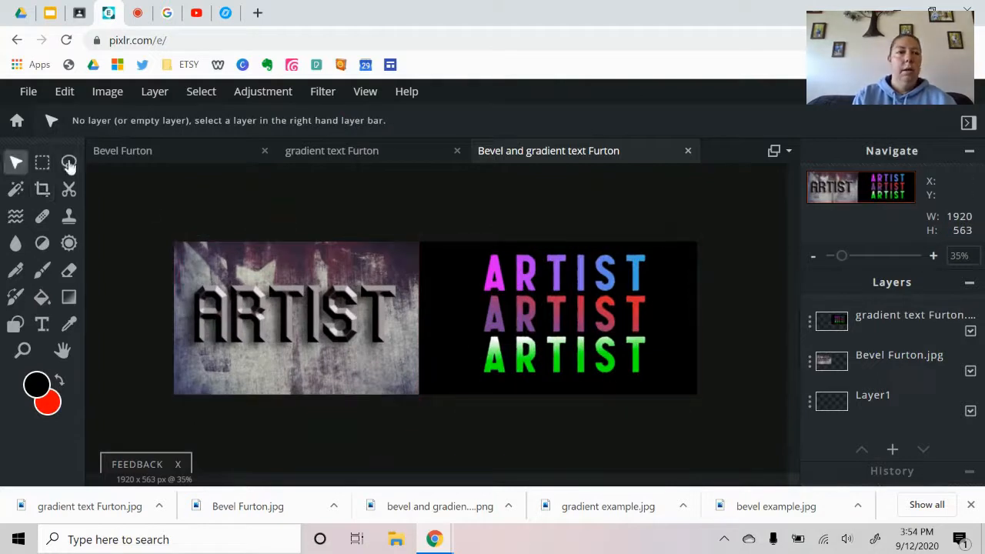
- Download the combined bevel and gradient image as a JPG and close the save dialog
click(28, 91)
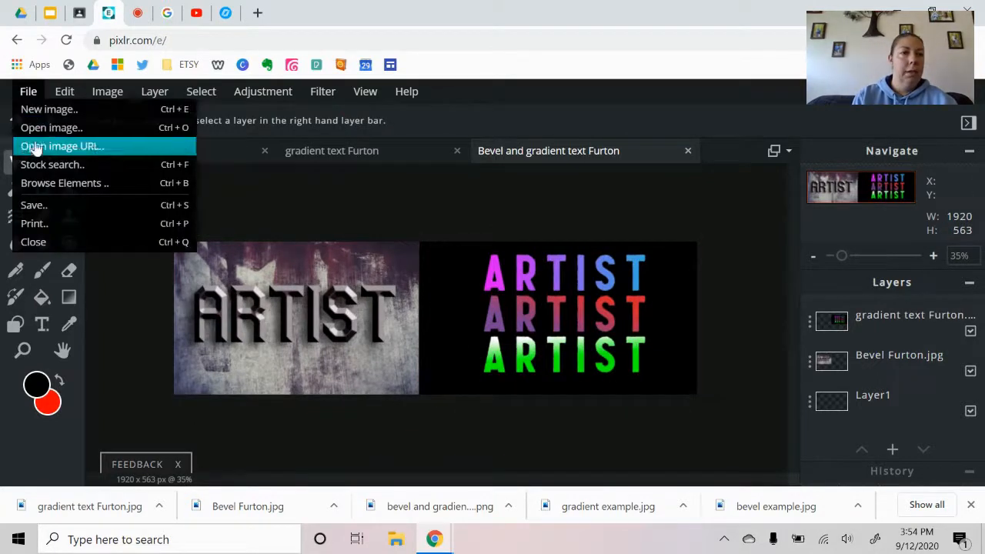
click(23, 206)
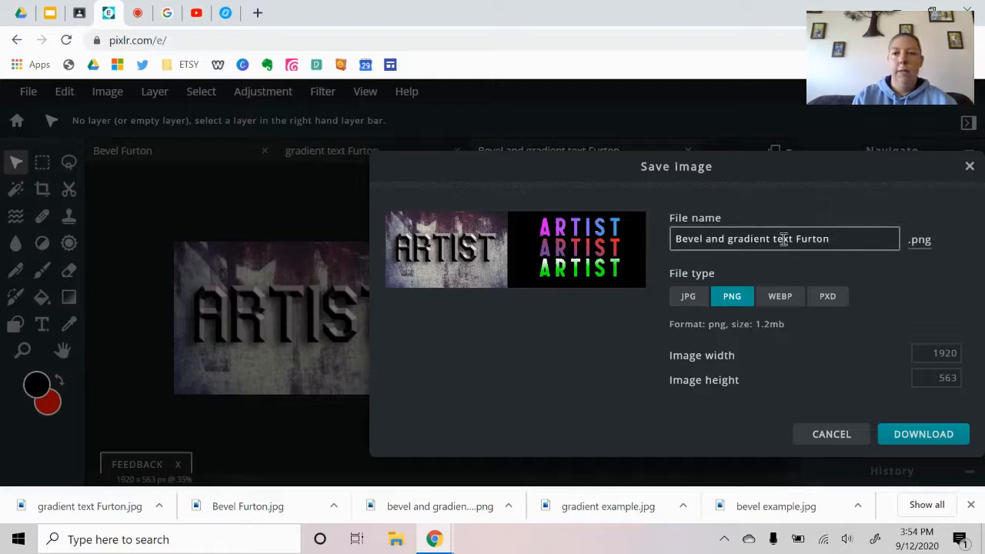
click(687, 297)
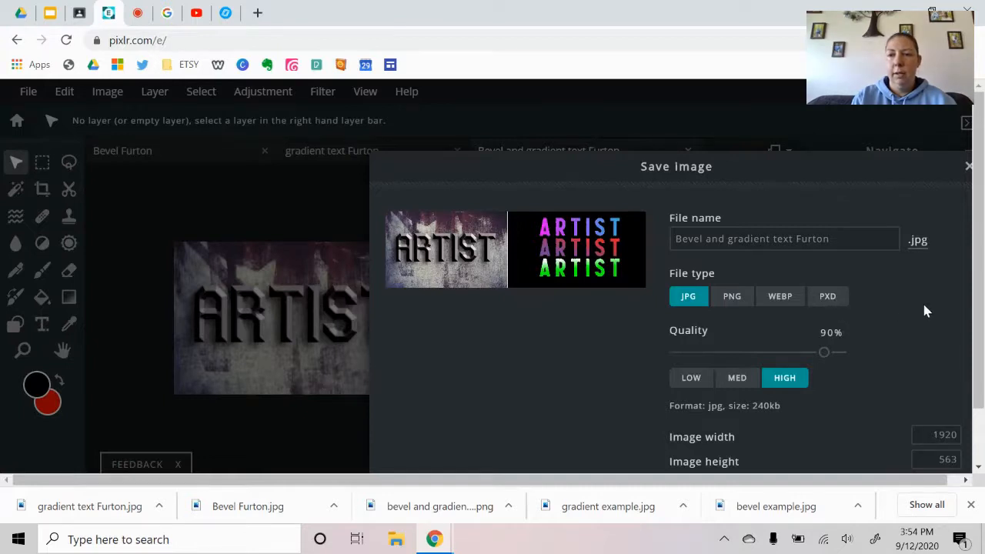
scroll(931, 329, down, 1)
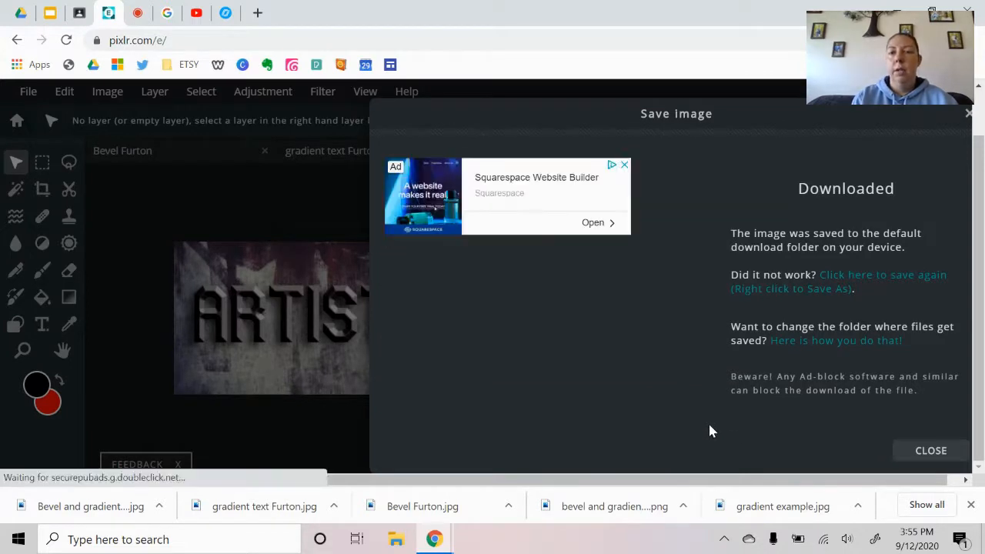
click(930, 451)
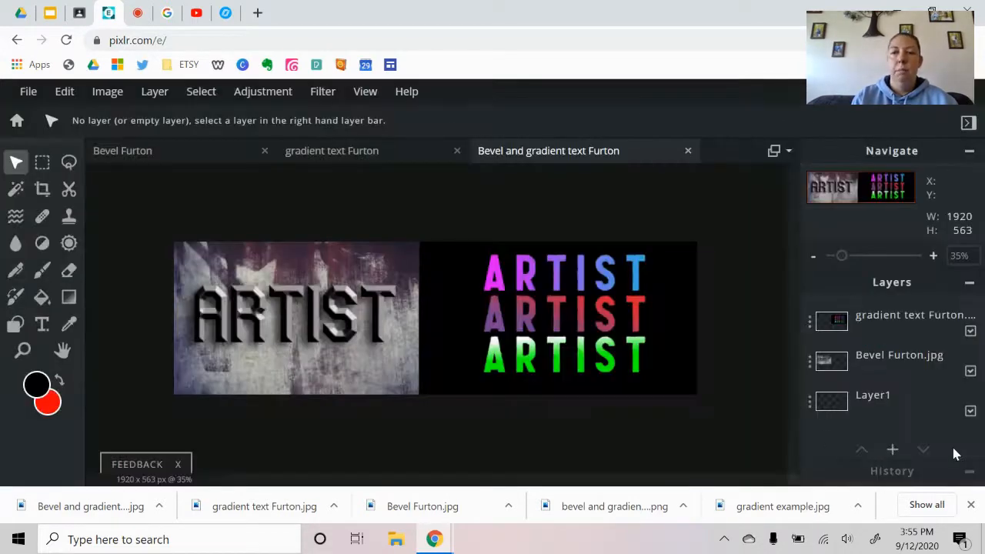